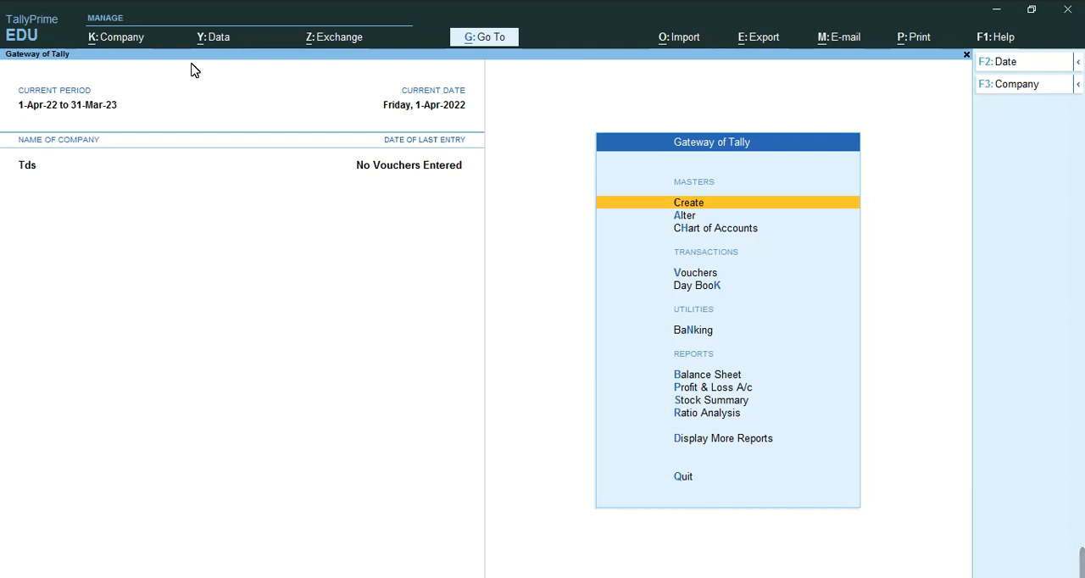
Open the company's TDS deductor details from the company features, with Tax Deducted at Source enabled
click(126, 43)
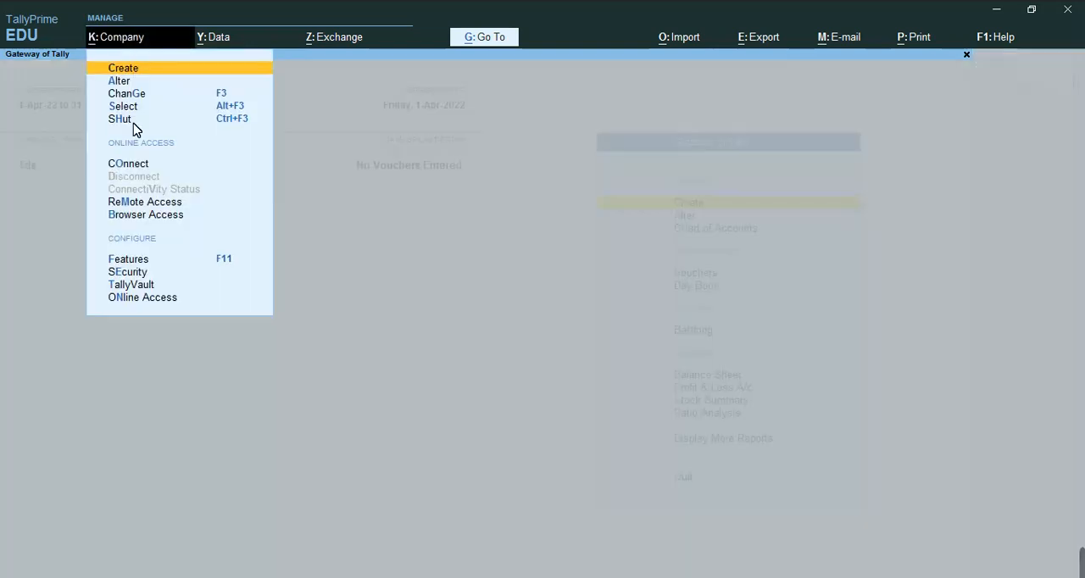
click(127, 259)
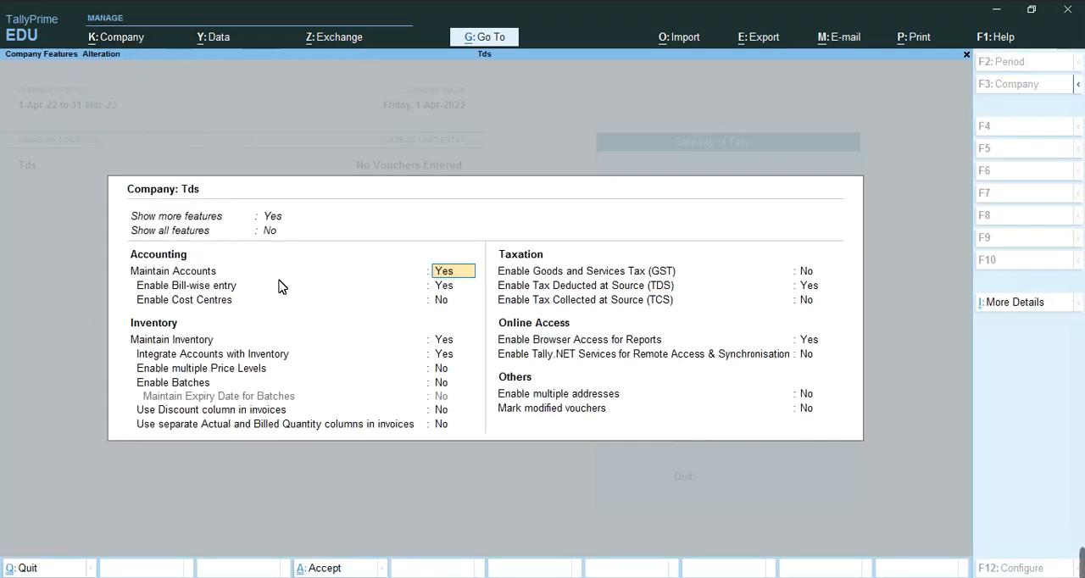
key(Return)
key(Return)
key(Return)
key(Return)
key(Return)
key(Return)
key(Return)
key(Return)
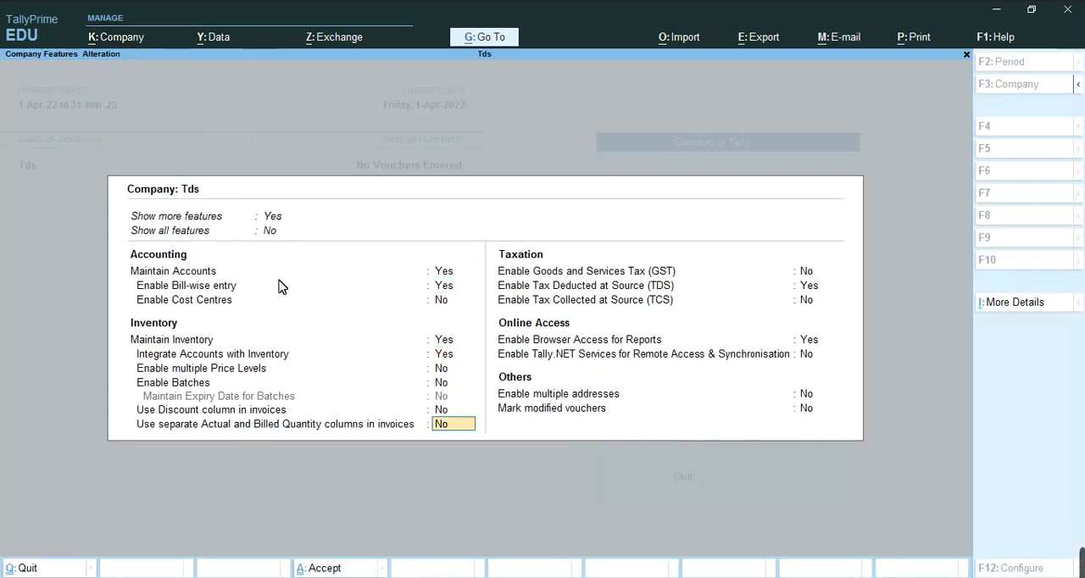
key(Return)
key(Return)
key(Return)
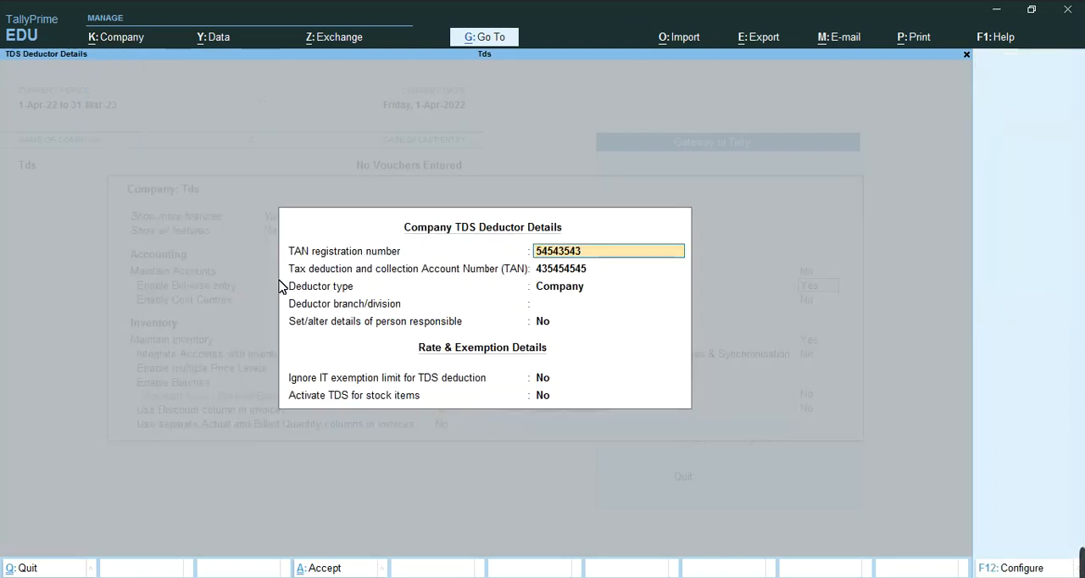
Accept the TAN registration and account numbers and set the deductor type to Individual/HUF
key(Return)
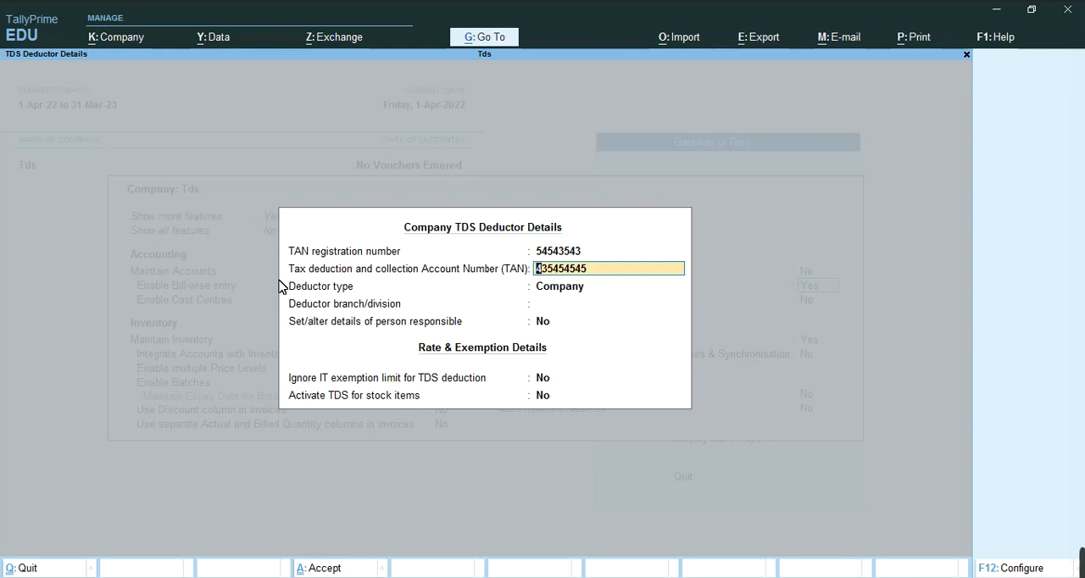
key(Return)
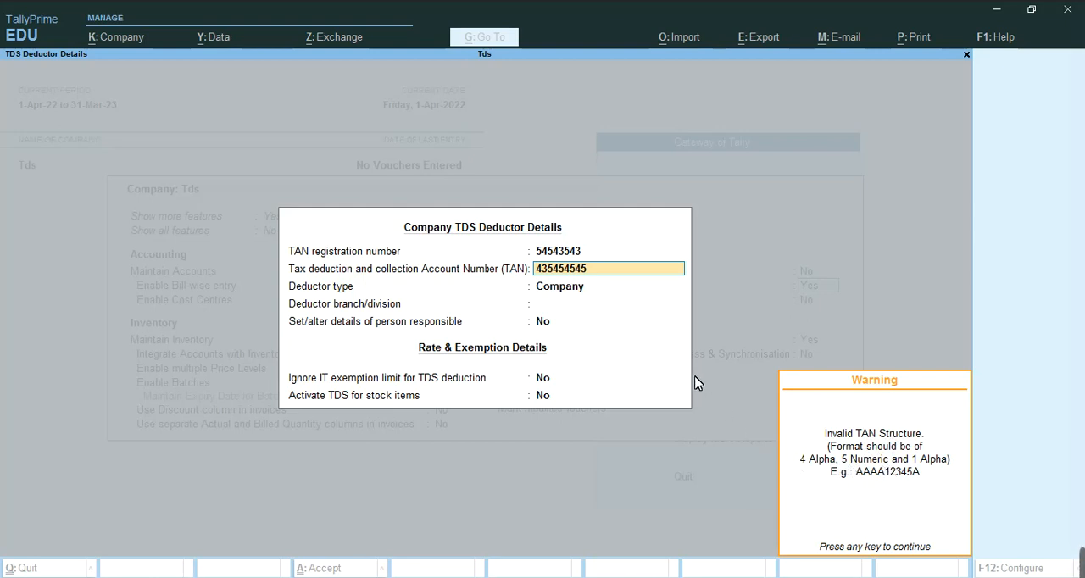
key(Return)
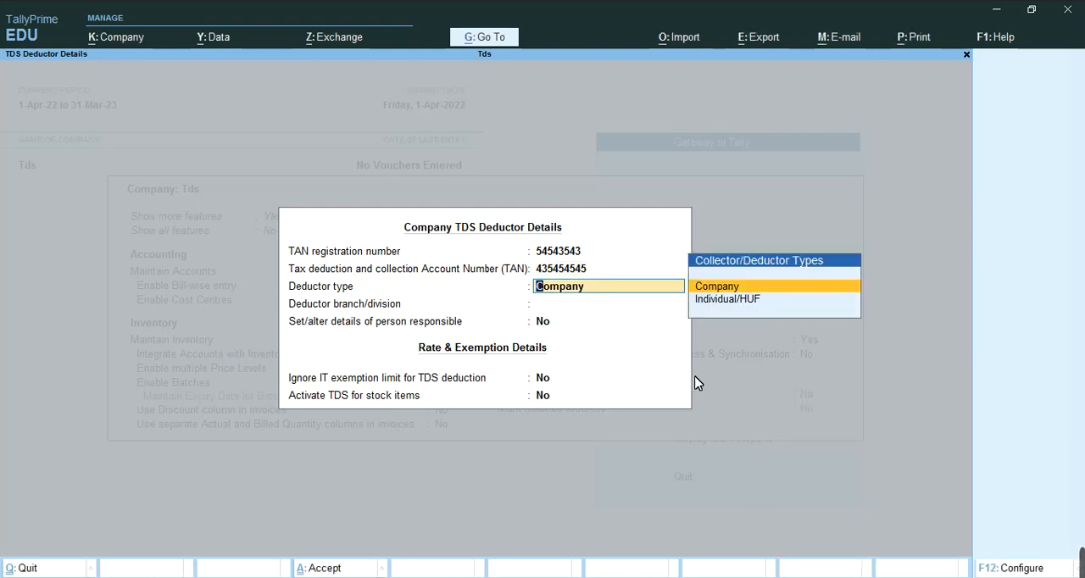
key(Down)
key(Up)
key(Down)
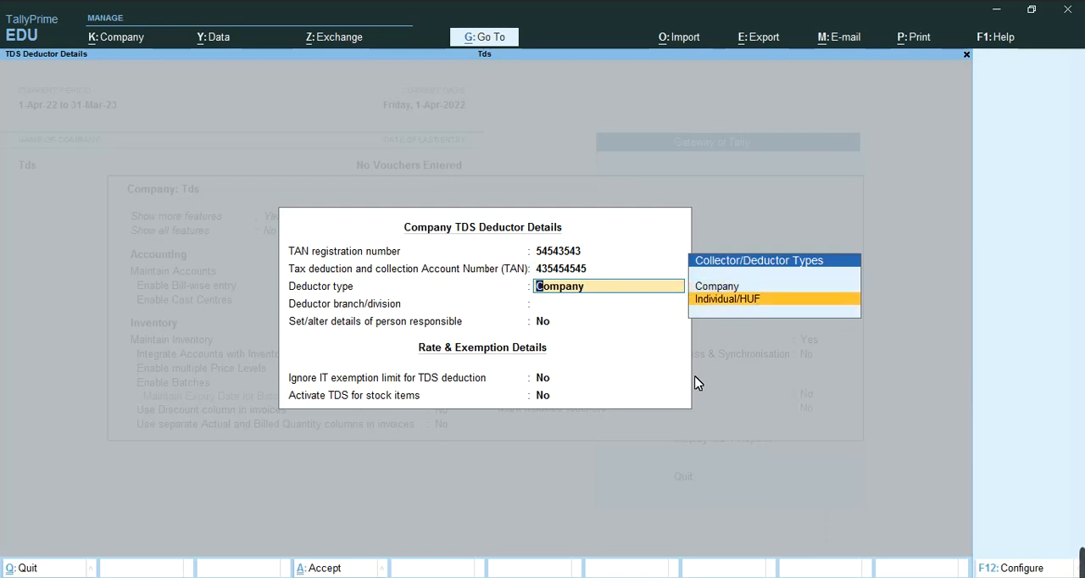
key(Return)
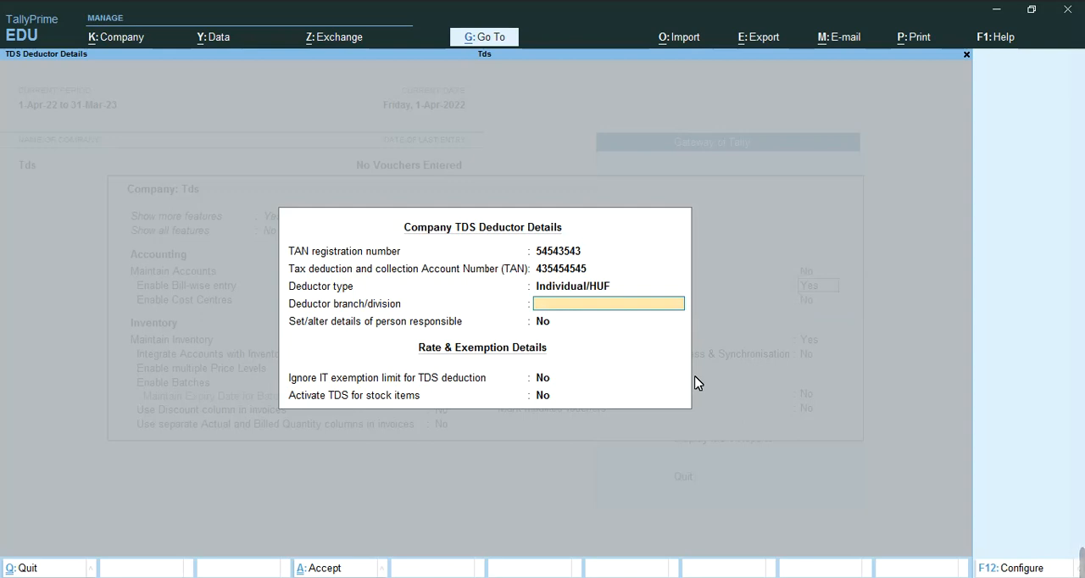
View the blank person responsible details form, leave it unfilled, and set the option for altering those details to No
key(Return)
text(y)
key(Return)
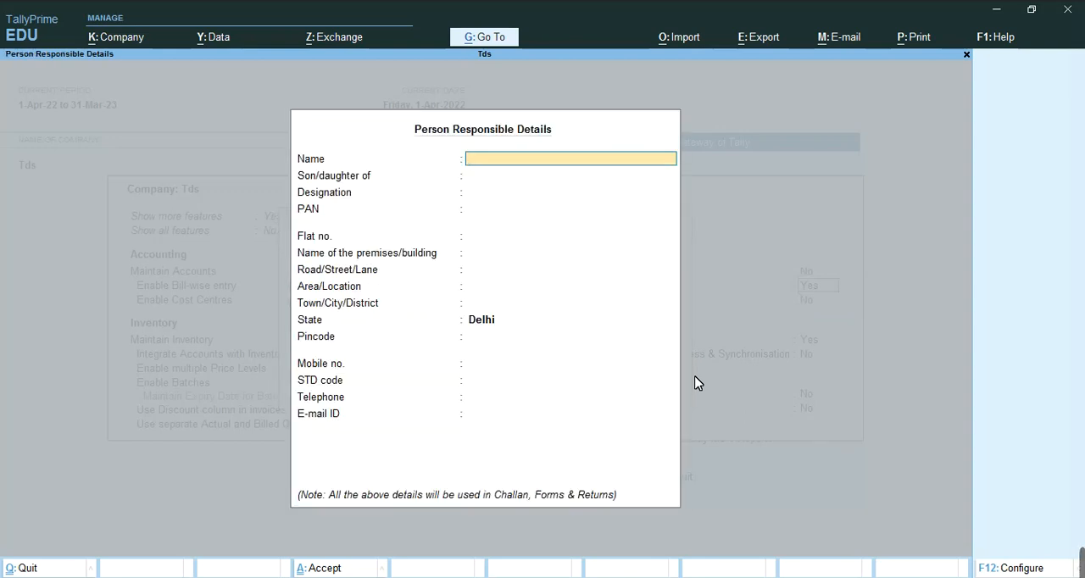
key(Escape)
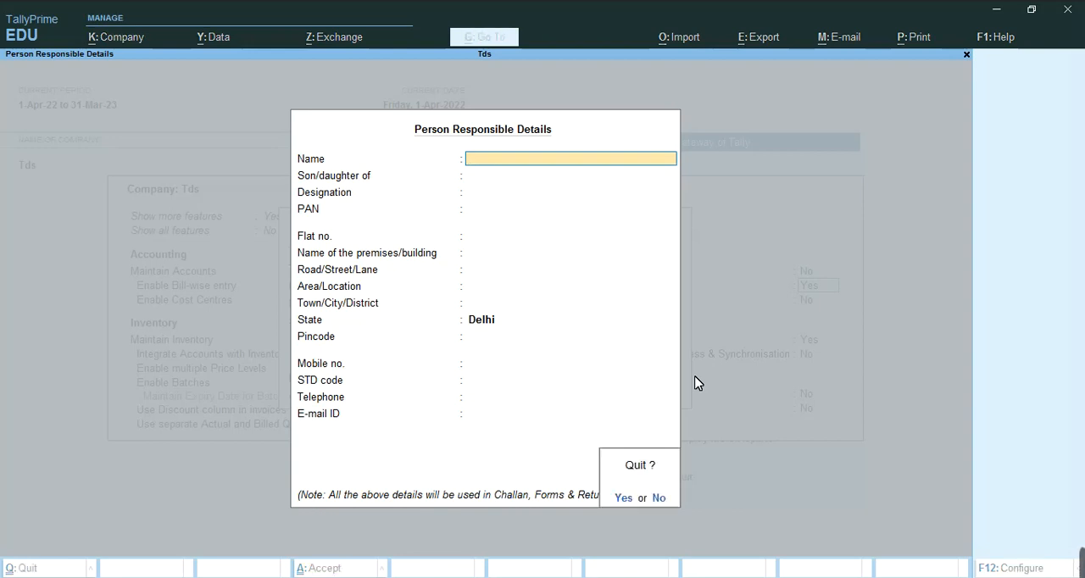
key(y)
text(n)
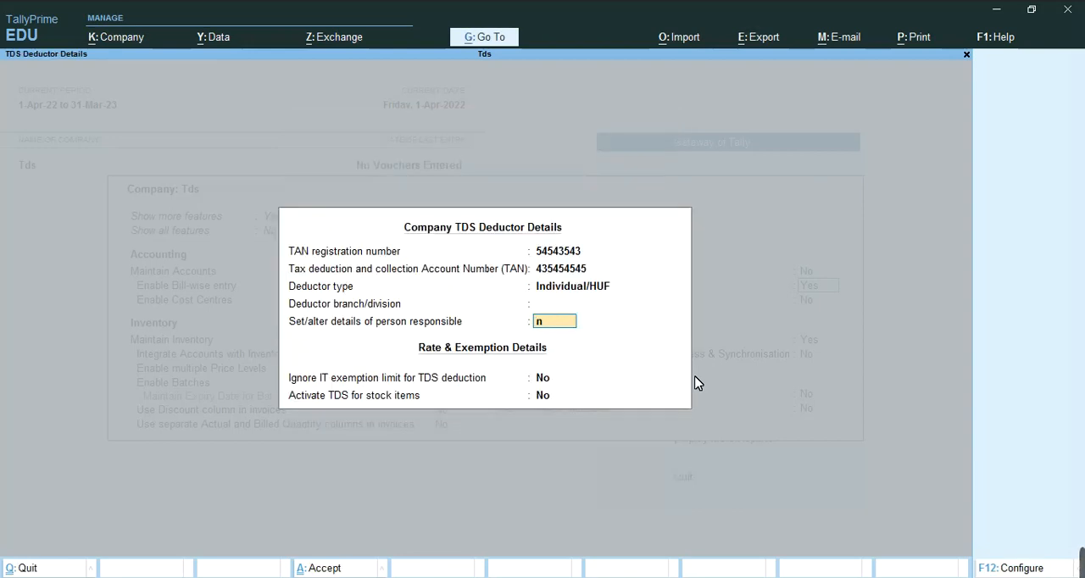
key(Return)
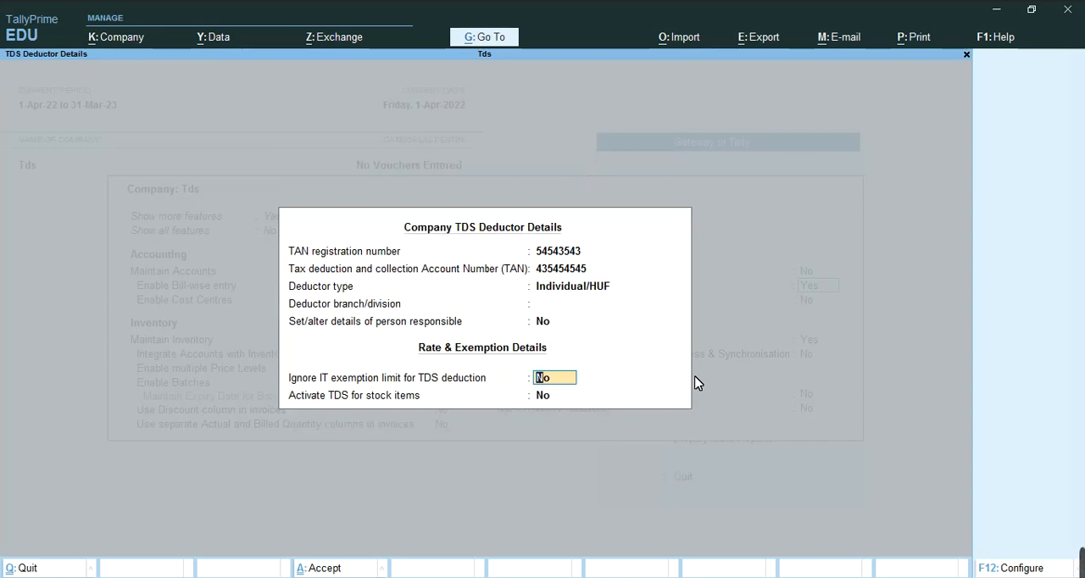
Accept the remaining TDS rate and exemption settings and save the company features
key(Return)
key(Return)
key(Return)
key(Return)
key(Return)
key(Return)
key(Return)
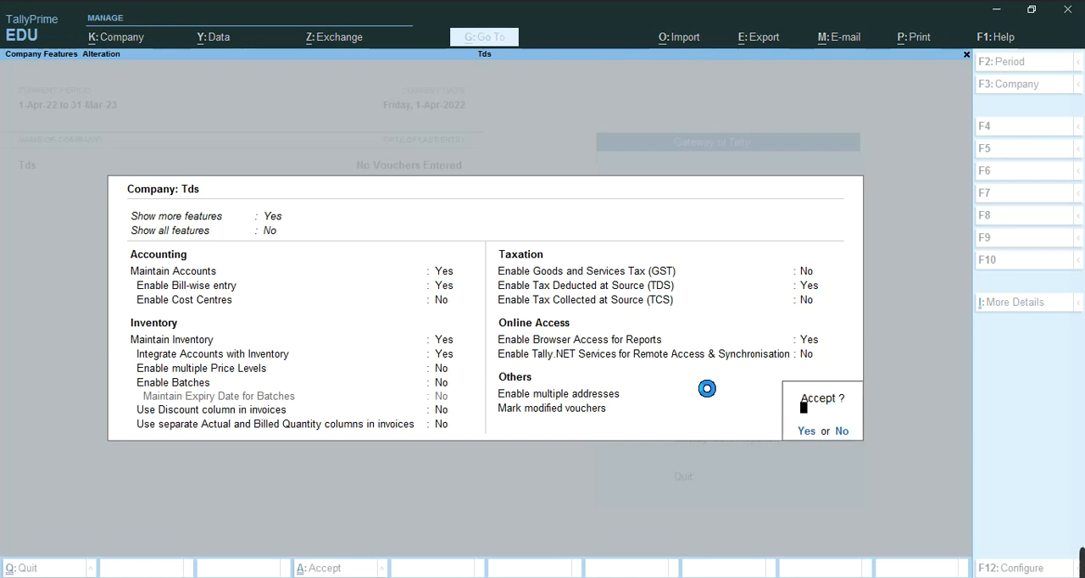
key(Return)
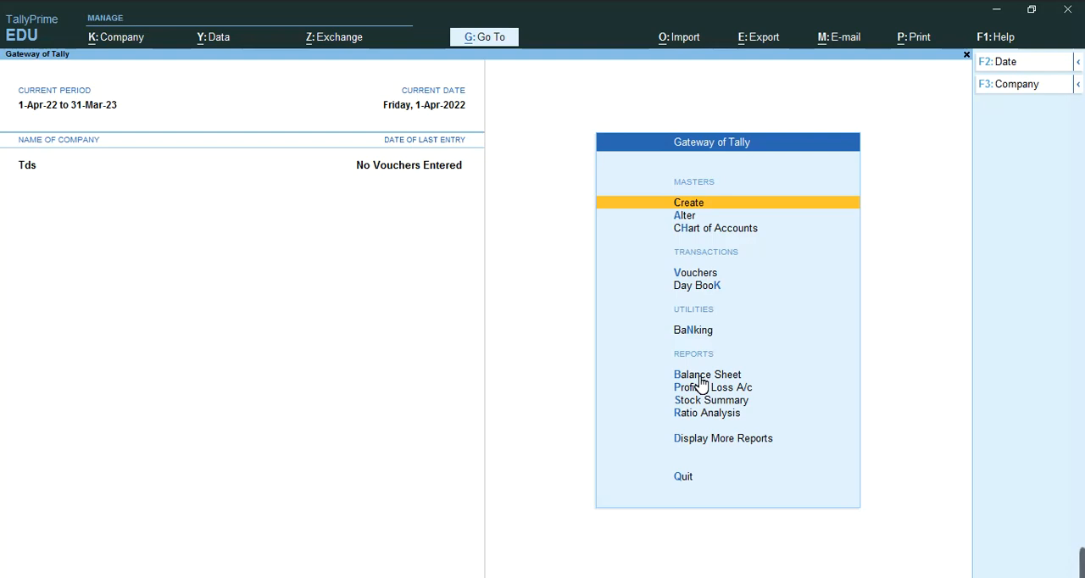
Start a new ledger named "Tds on Rent" under Duties & Taxes with TDS as the type of duty/tax
key(Return)
key(Down)
key(Return)
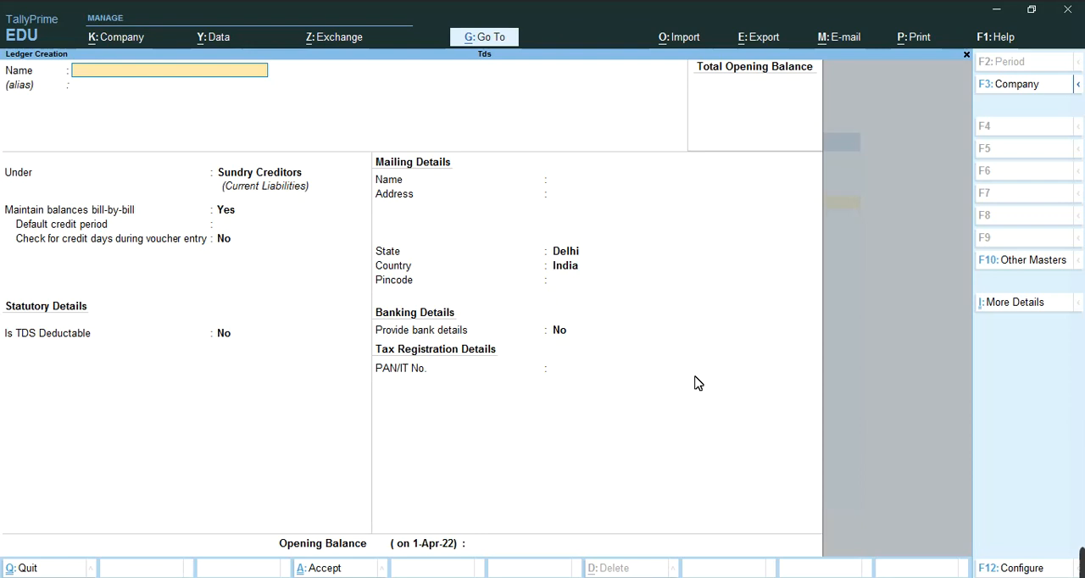
text(Tds on Rent)
key(Return)
text(D)
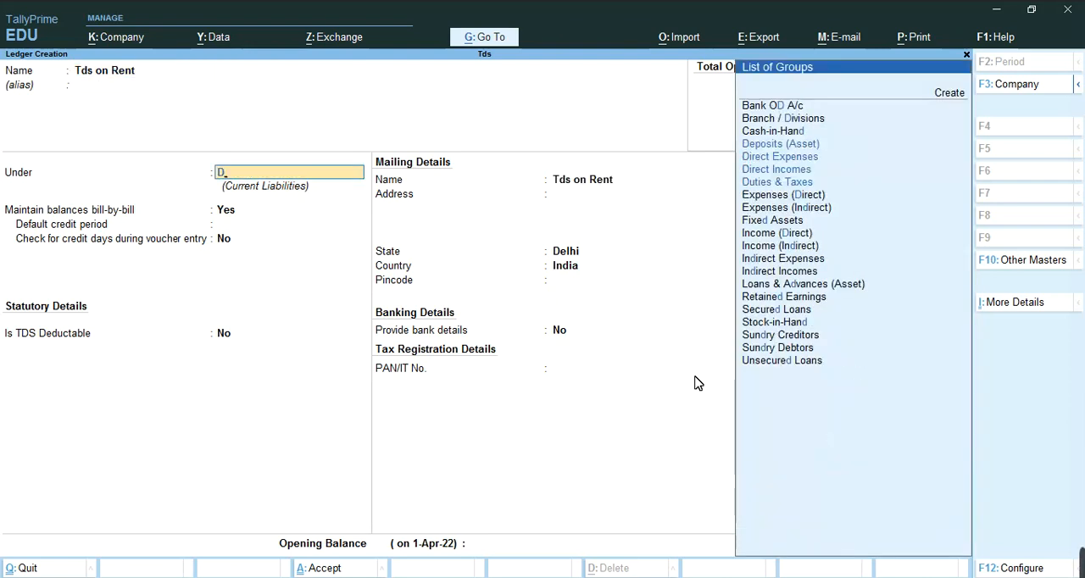
text(u)
key(Return)
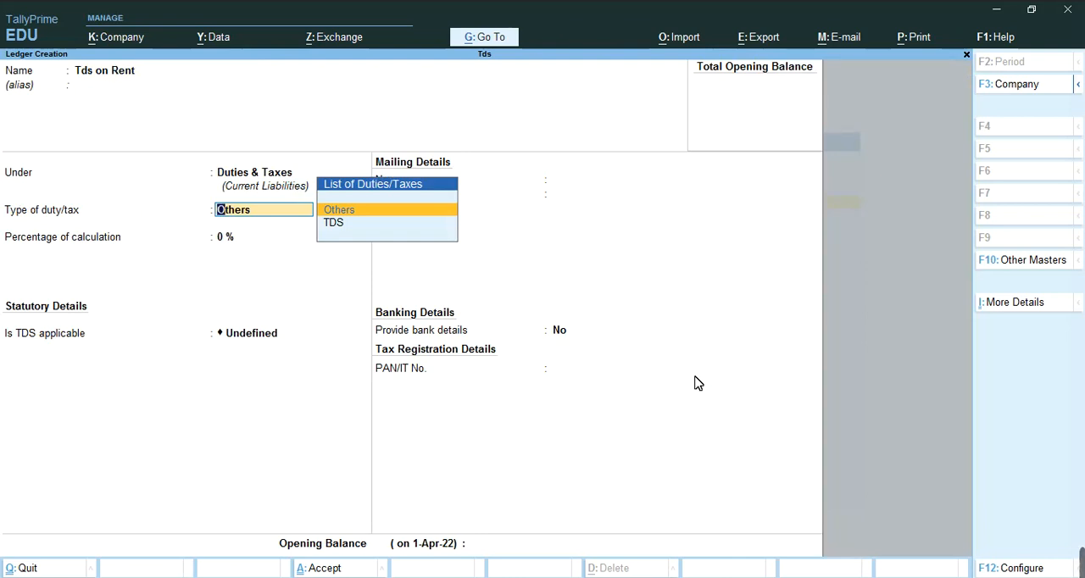
key(Down)
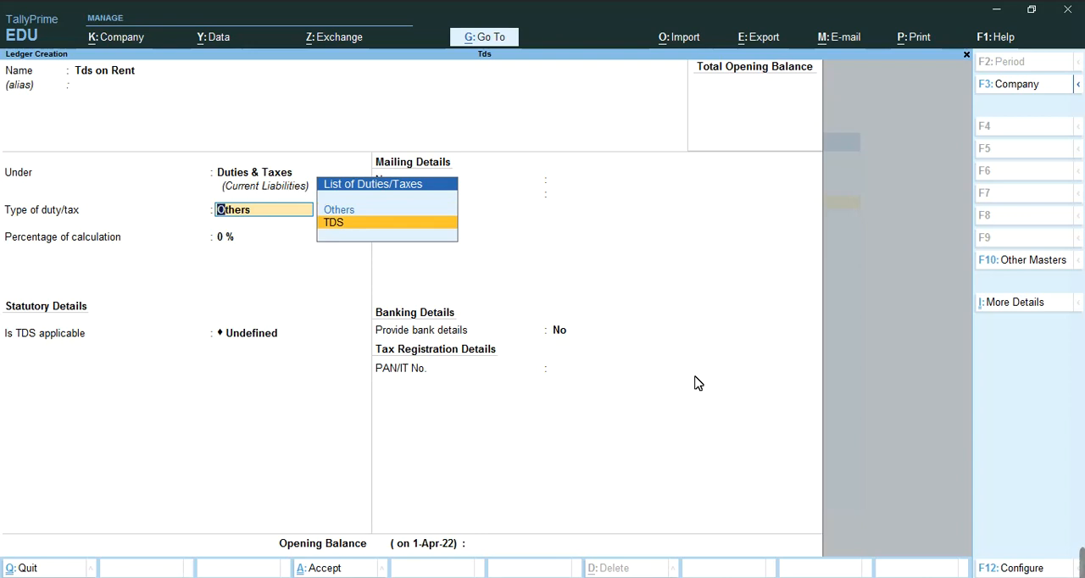
key(Return)
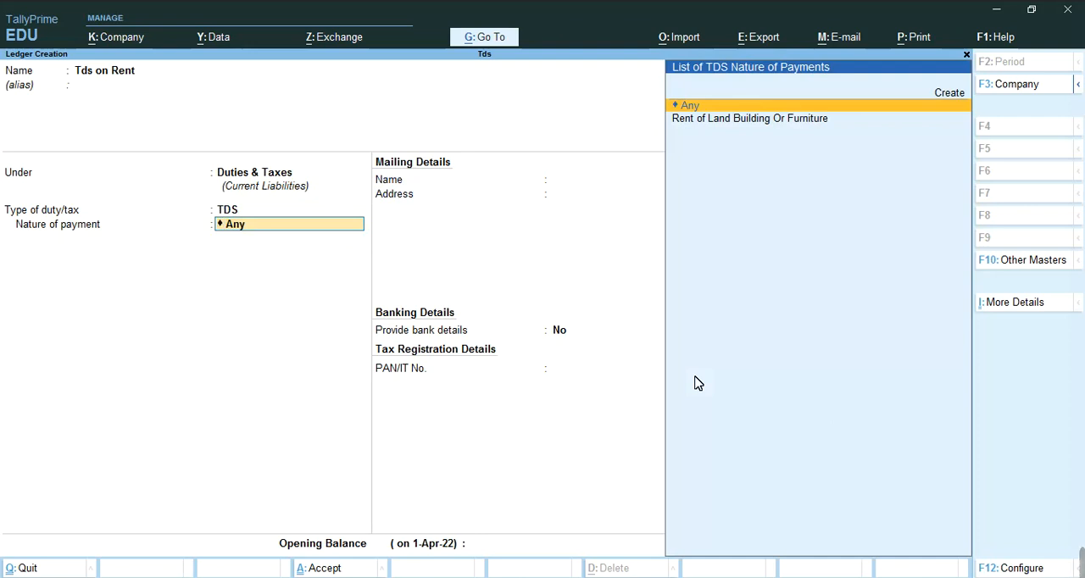
Examine the available TDS natures of payment and the blank form for creating a new one
key(Down)
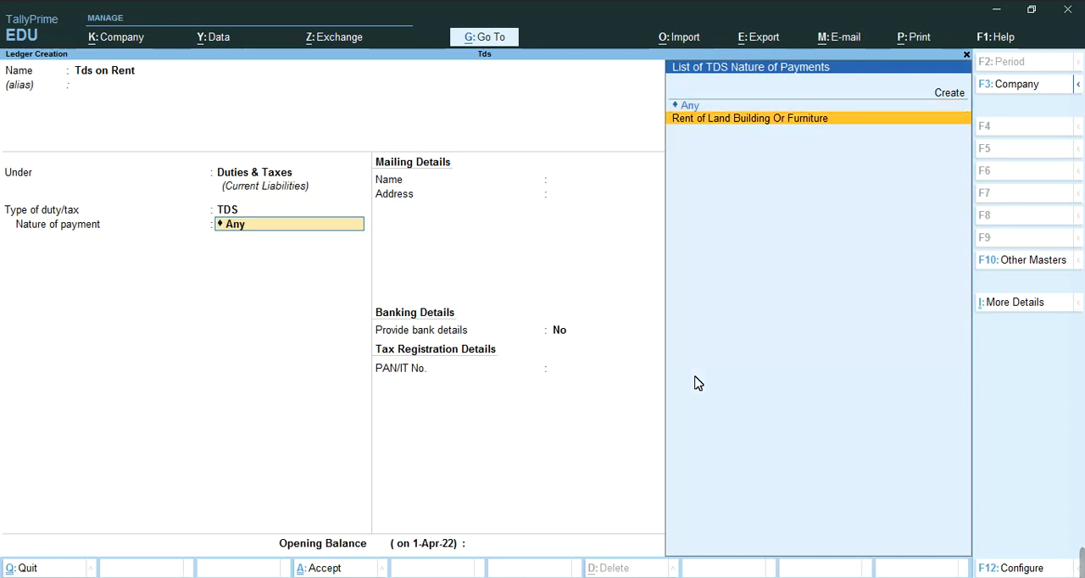
key(Up)
key(Up)
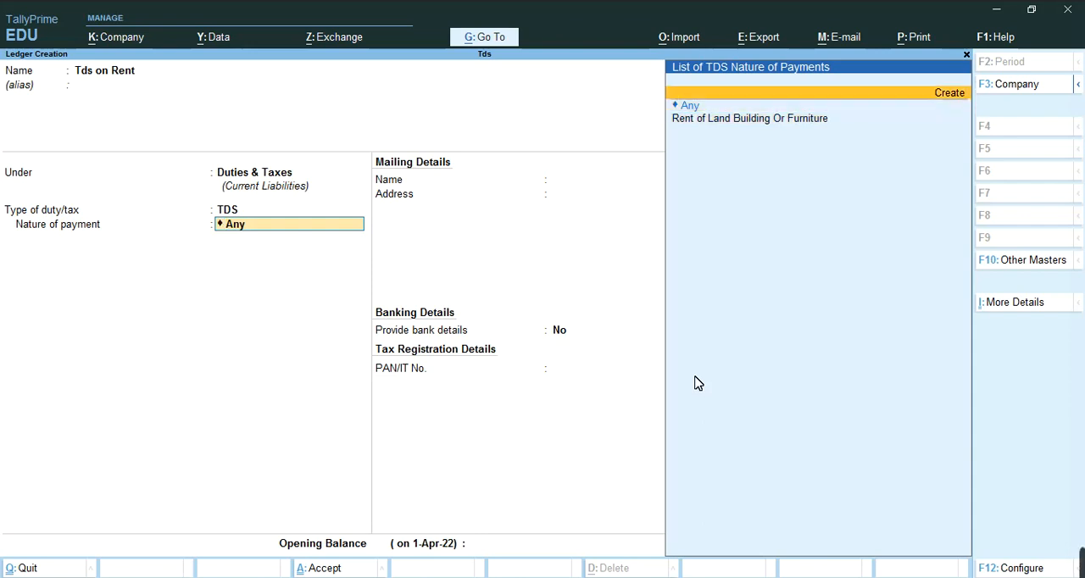
key(Down)
key(Down)
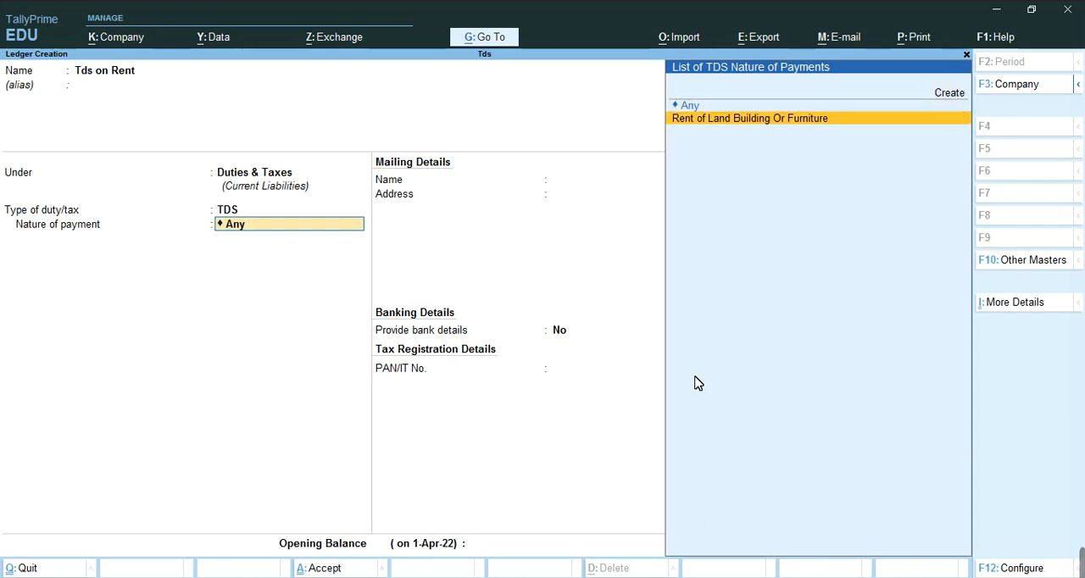
key(Up)
key(Up)
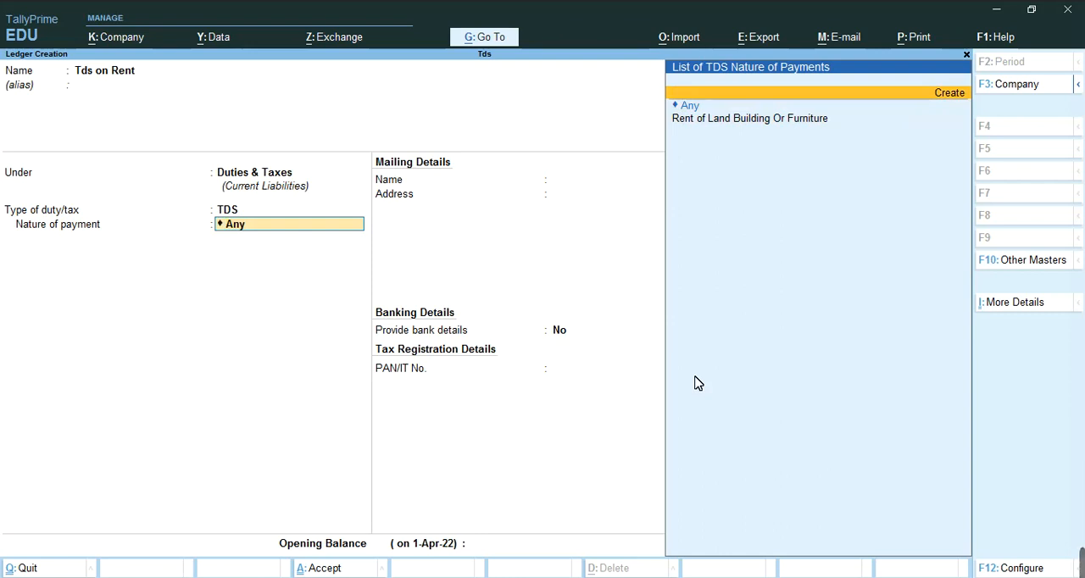
key(Down)
key(Down)
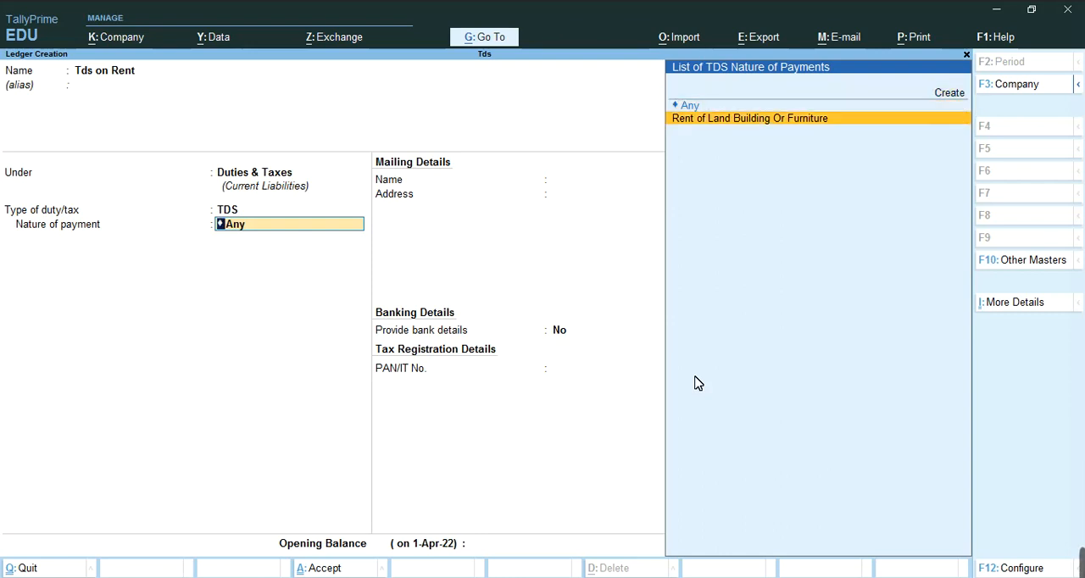
key(Up)
key(Up)
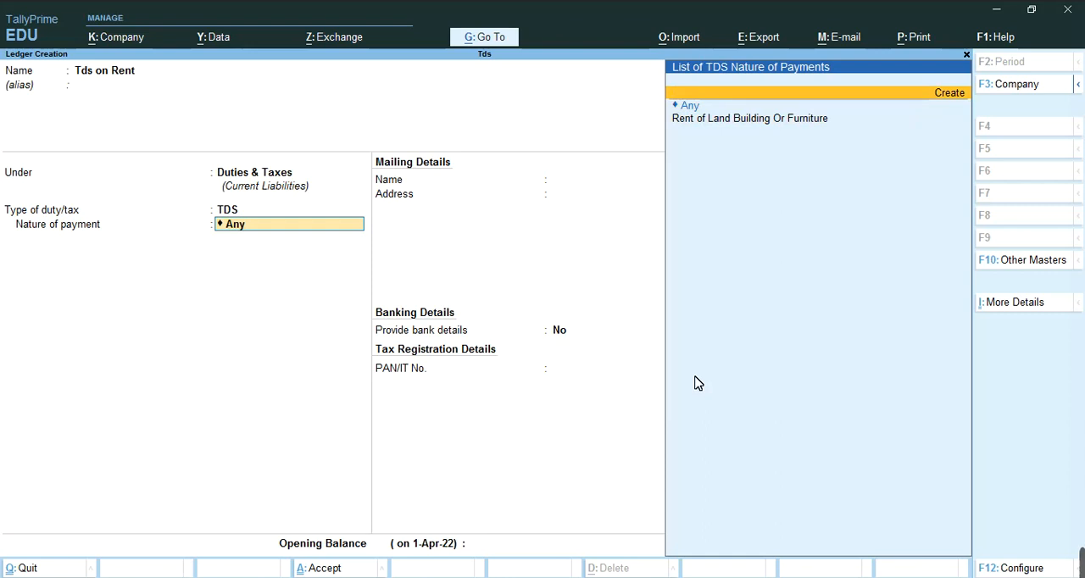
key(Return)
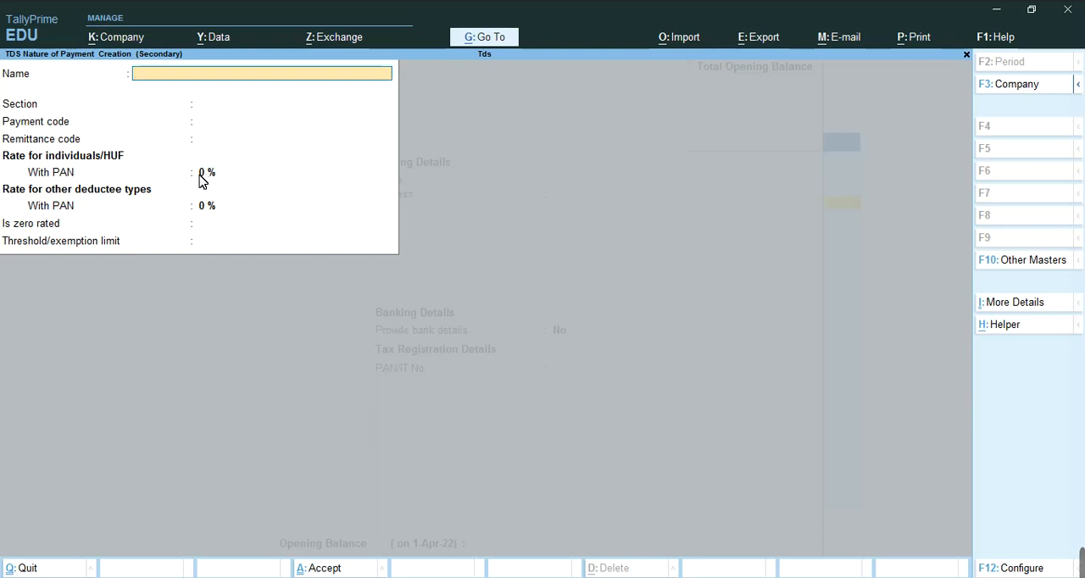
key(Escape)
key(Return)
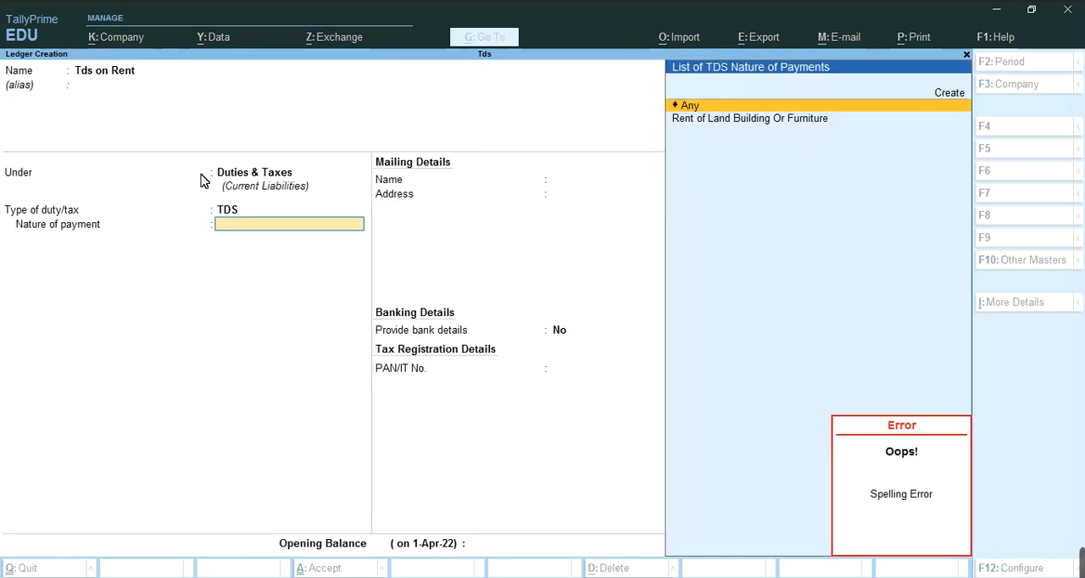
Set the nature of payment to Rent of Land Building Or Furniture and save the "Tds on Rent" ledger
key(Down)
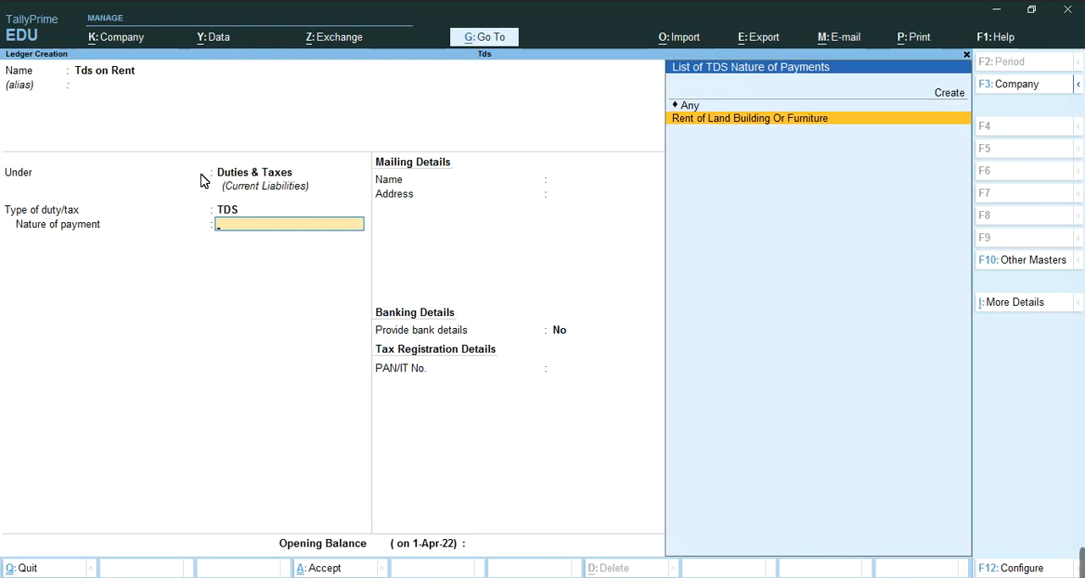
key(Return)
key(Return)
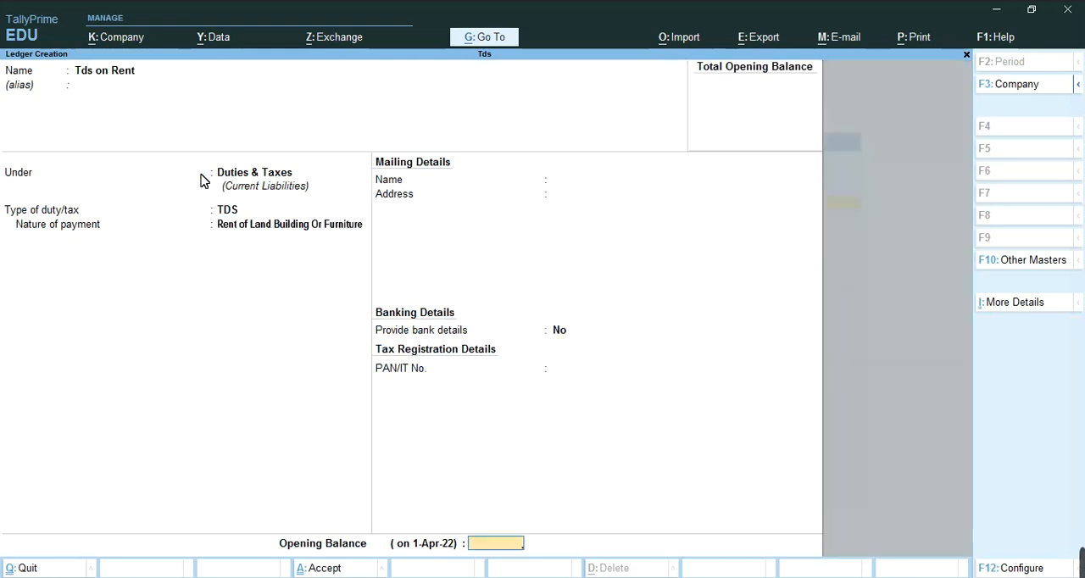
key(Return)
key(Return)
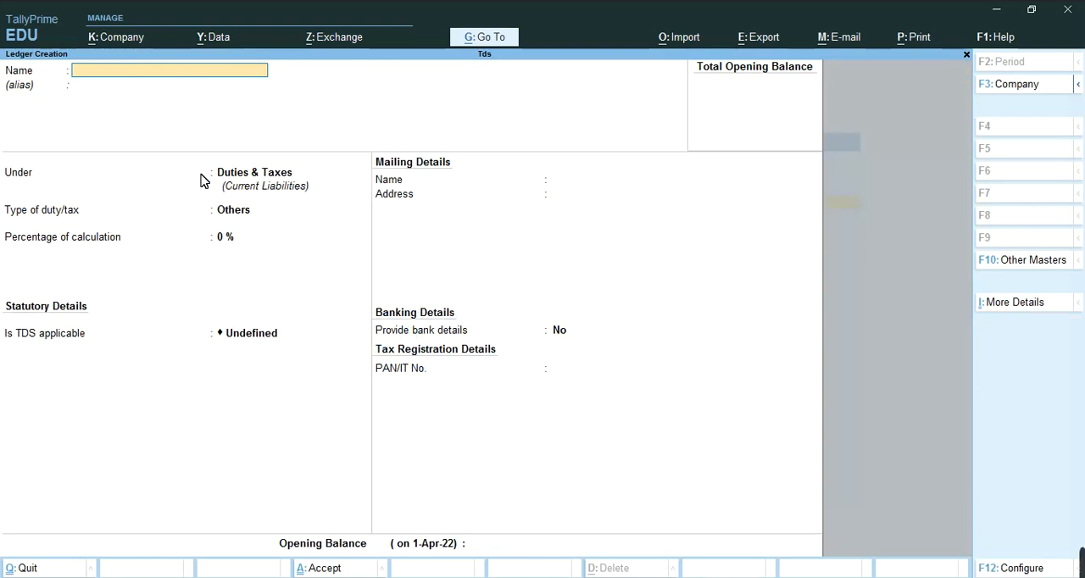
Start a ledger named "Sohan Pvt Ltd" under the Sundry Creditors group
text(Sohan Pvt Ltd)
key(Return)
key(Return)
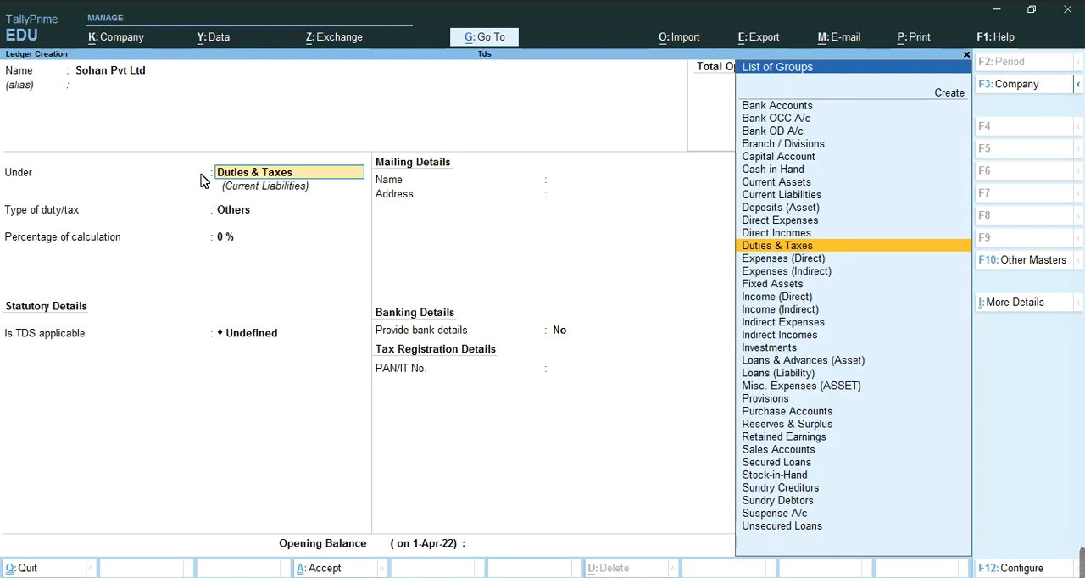
text(Su)
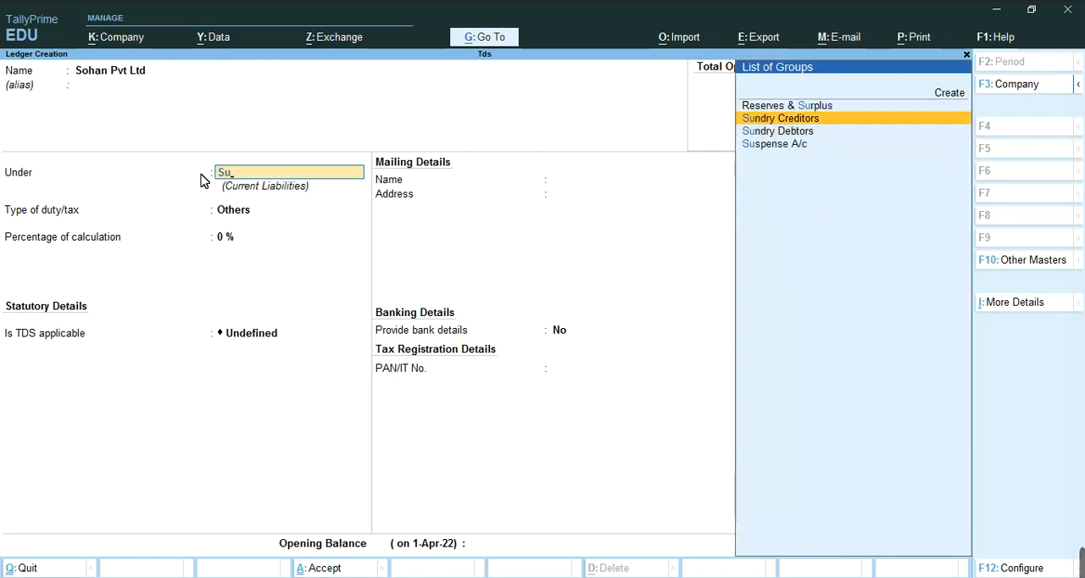
key(Return)
key(Return)
Make TDS deductable for the Sohan Pvt Ltd ledger with deductee type Body of Individuals and TDS deducted in the same voucher
key(Return)
key(Return)
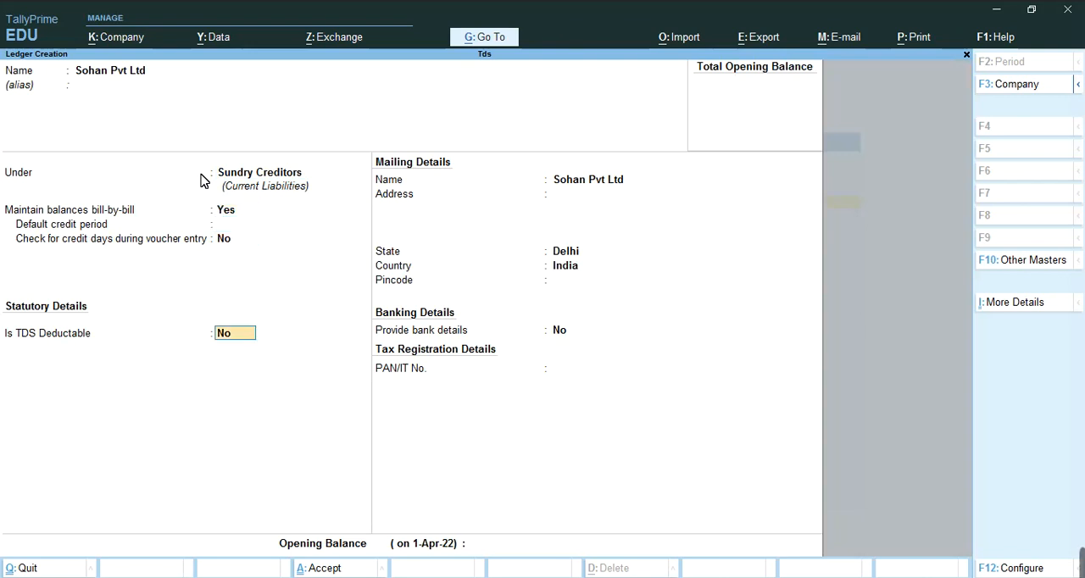
text(y)
key(Return)
key(Down)
key(Down)
key(Down)
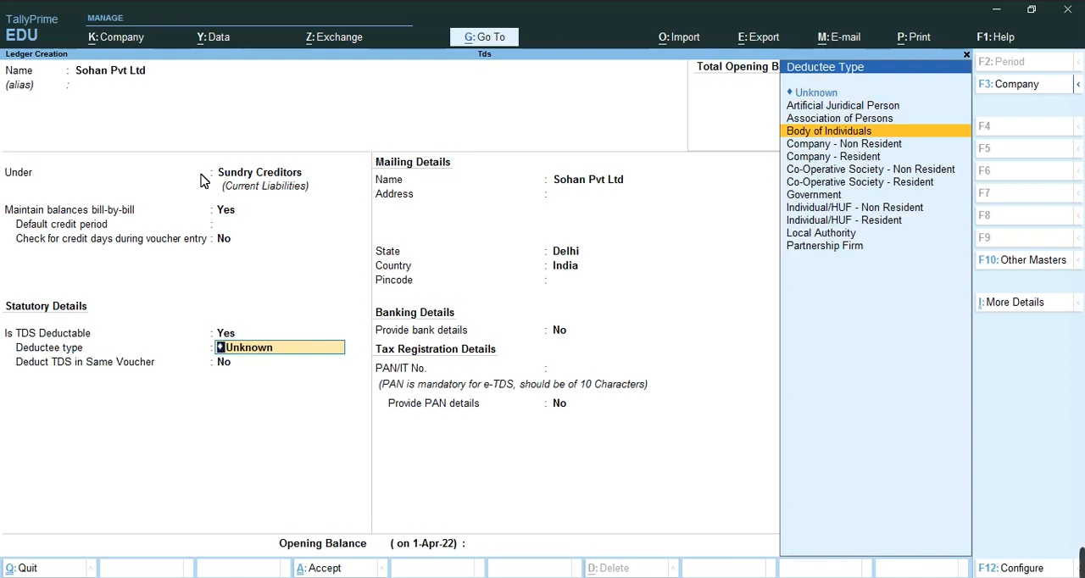
key(Down)
key(Up)
key(Return)
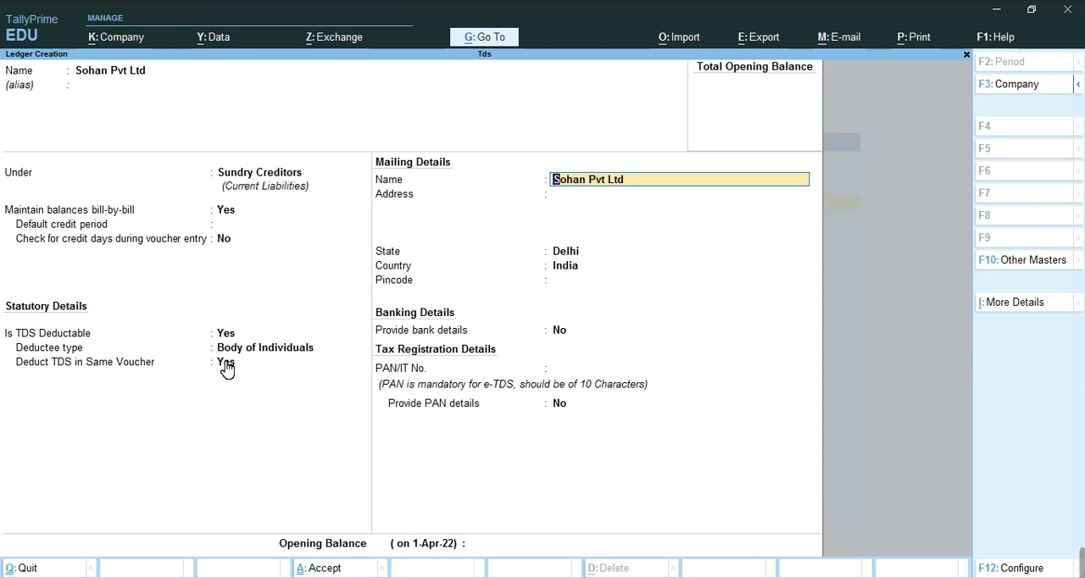
Keep the default mailing details with state Delhi, leave the opening balance blank and save the Sohan Pvt Ltd ledger
key(Return)
key(Return)
key(Return)
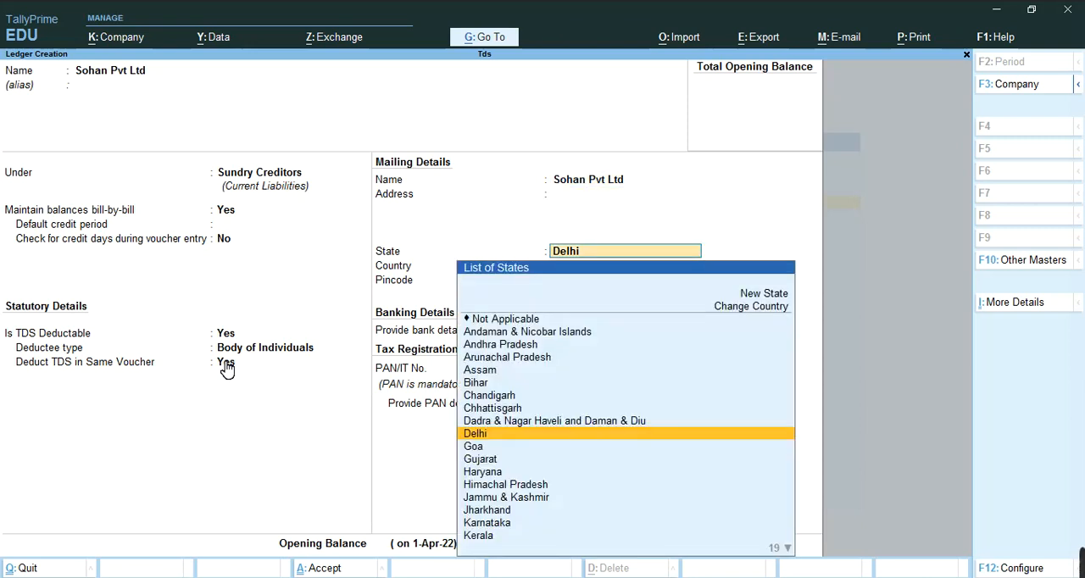
key(Return)
key(Return)
key(Return)
key(Return)
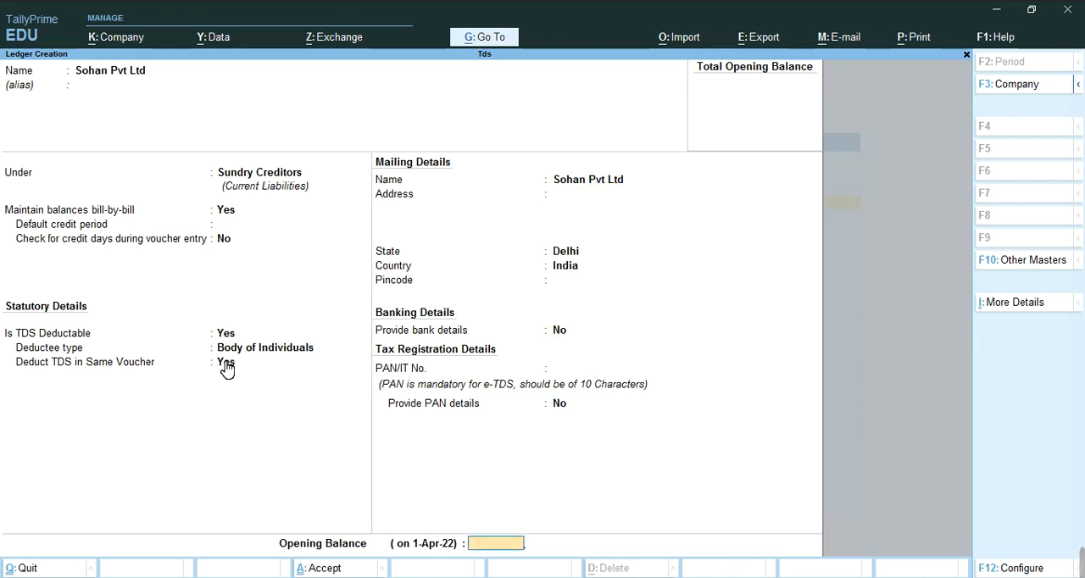
key(Return)
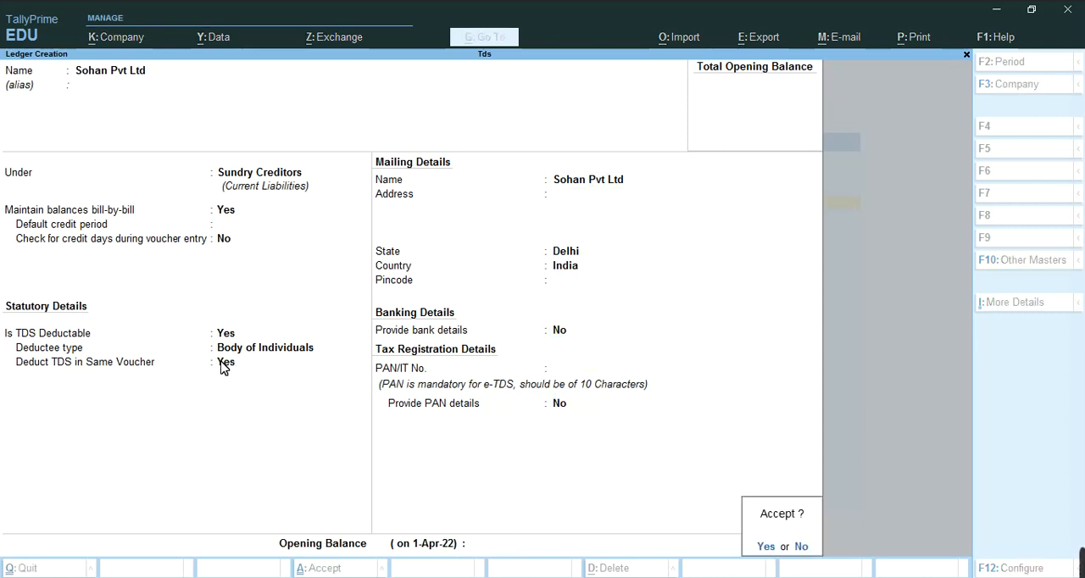
key(Return)
Start a new ledger named "Rent" under the Indirect Expenses group
text(Rent)
key(Return)
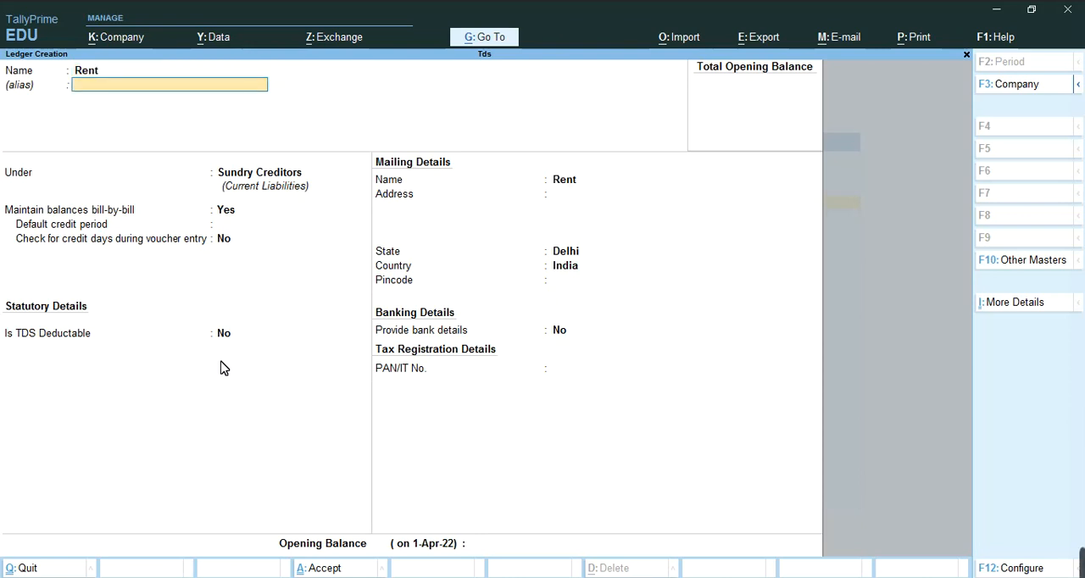
key(Return)
text(In)
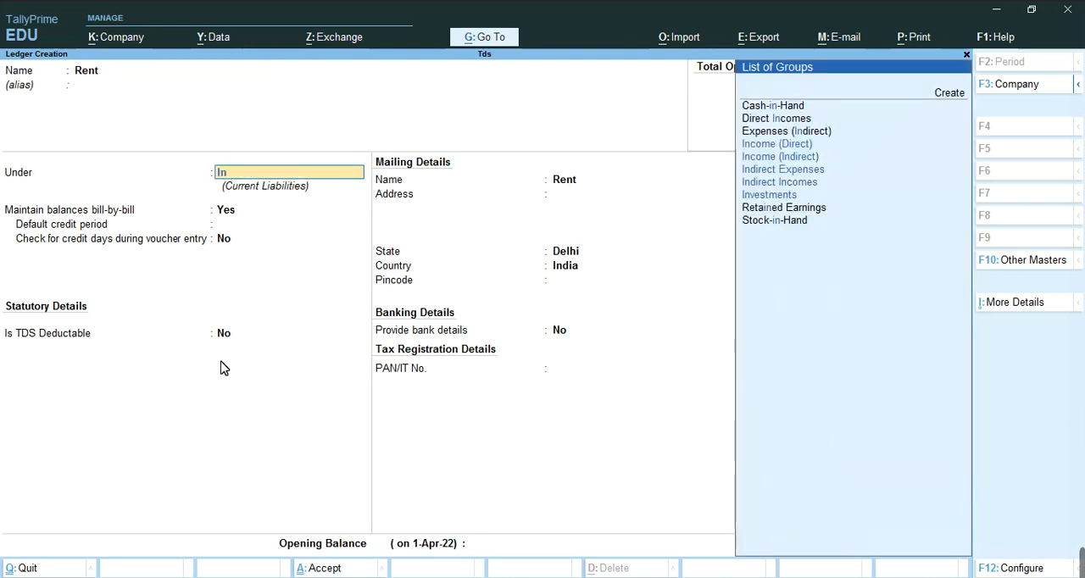
key(Down)
key(Down)
key(Down)
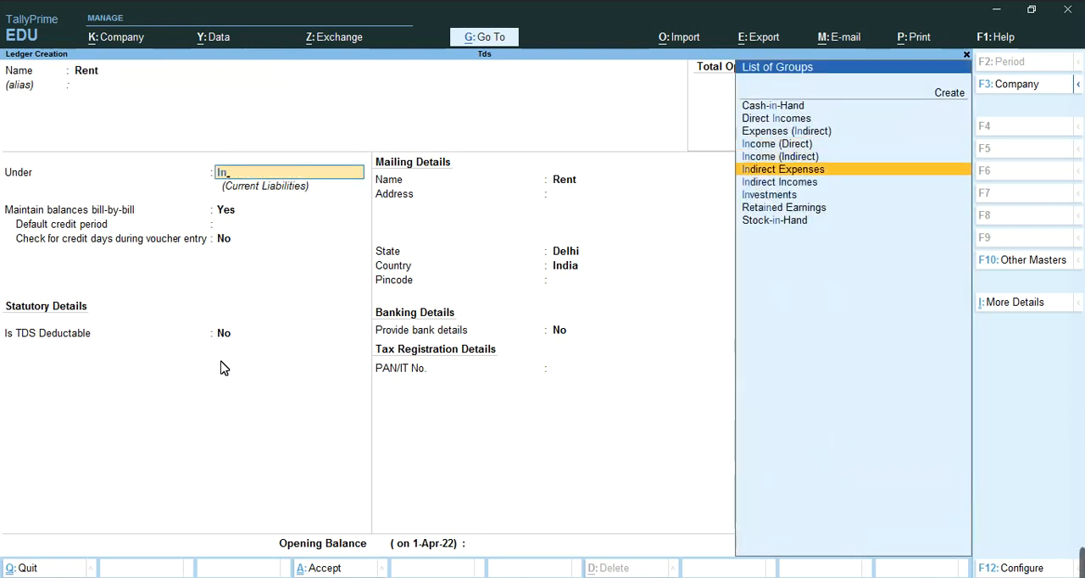
key(Return)
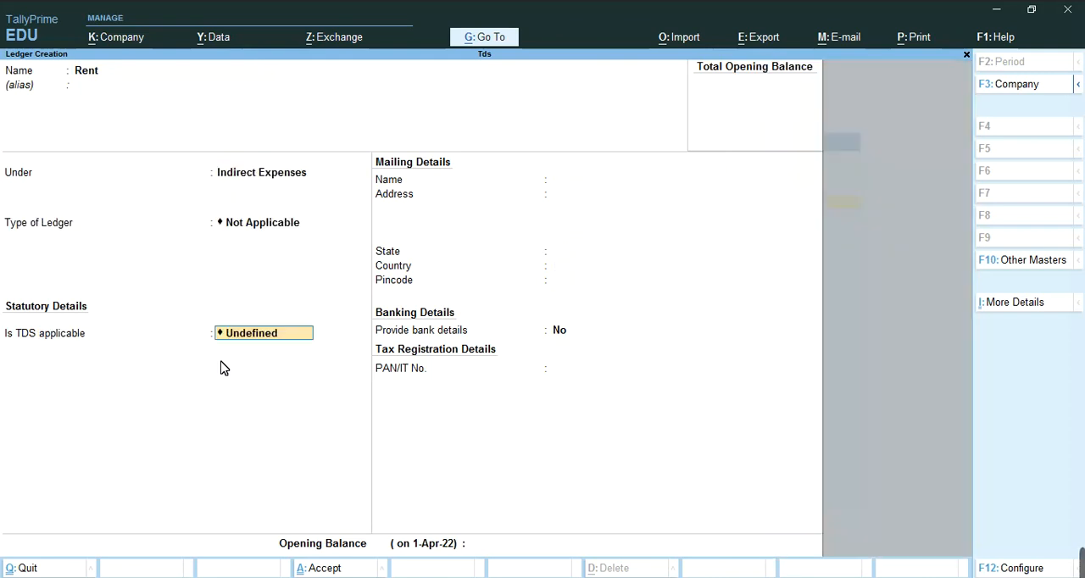
Make TDS applicable with Rent of Land Building Or Furniture as the nature of payment and save the Rent ledger
key(Up)
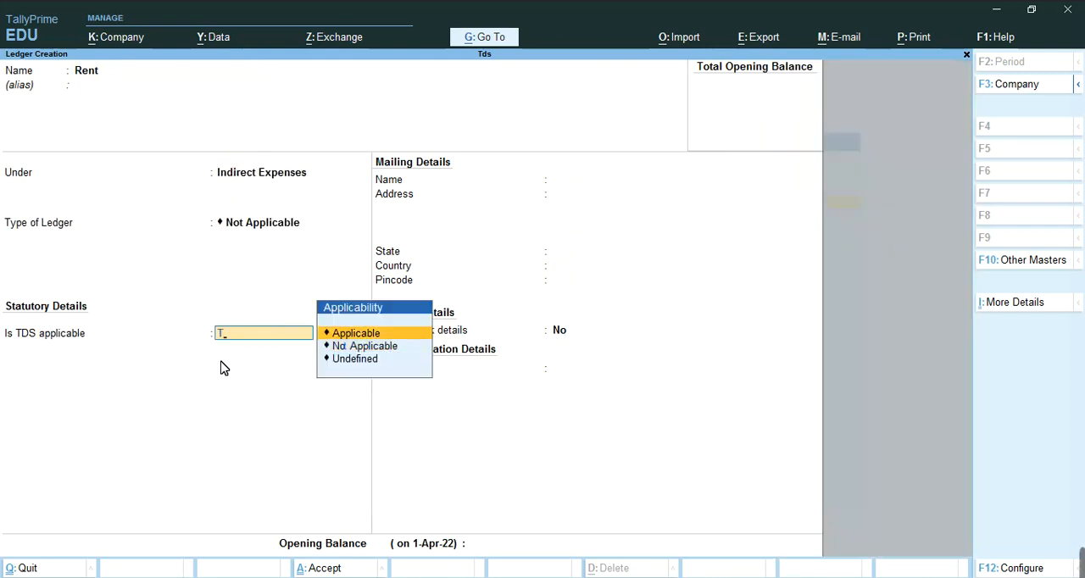
key(Return)
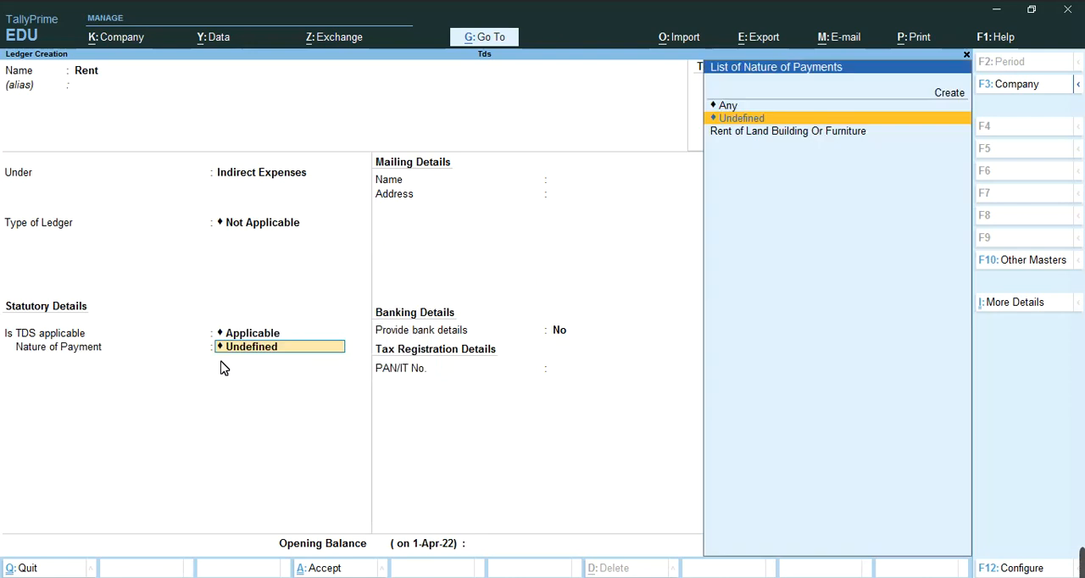
key(Down)
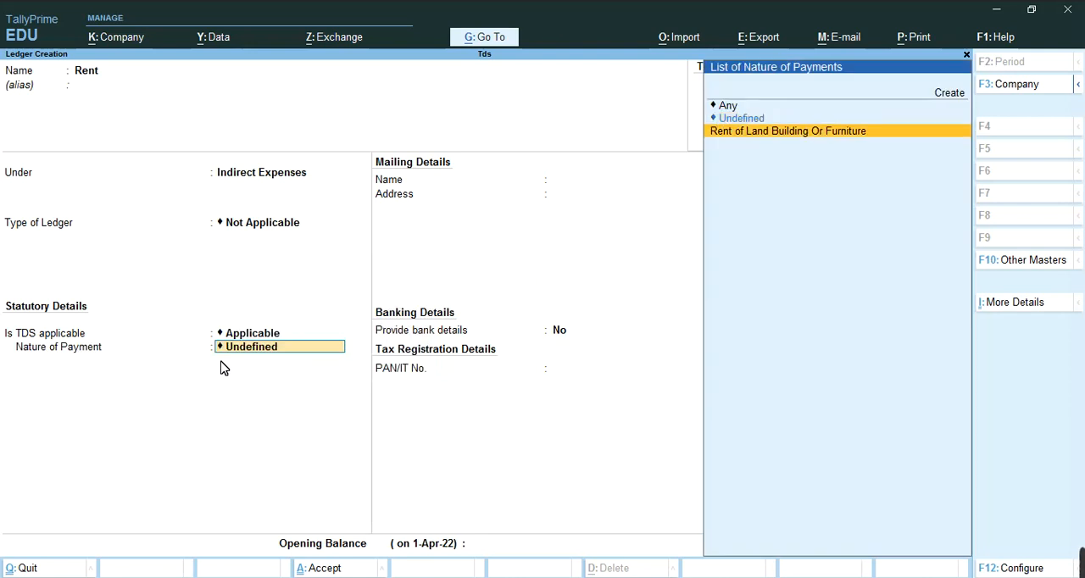
key(Return)
key(Return)
key(Return)
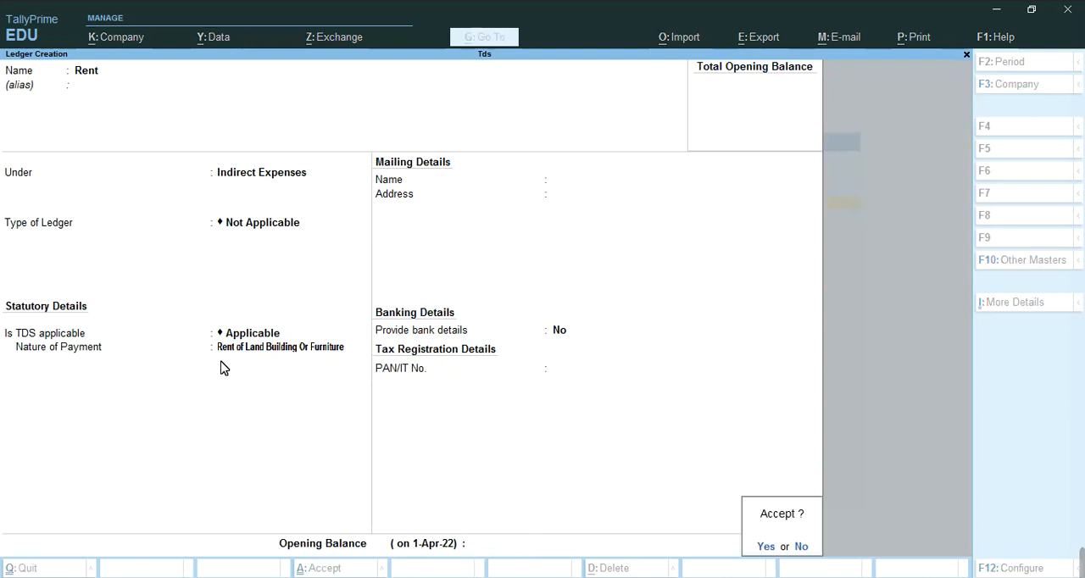
Create a ledger named "Bank" under the Bank Accounts group, keeping the default bank and mailing details
key(Return)
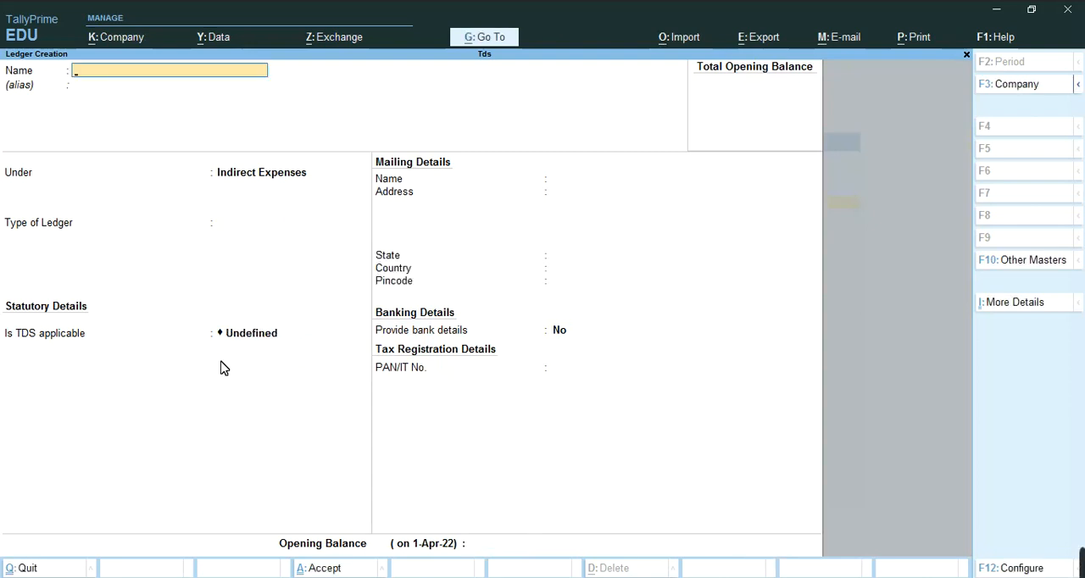
text(Bank)
key(Return)
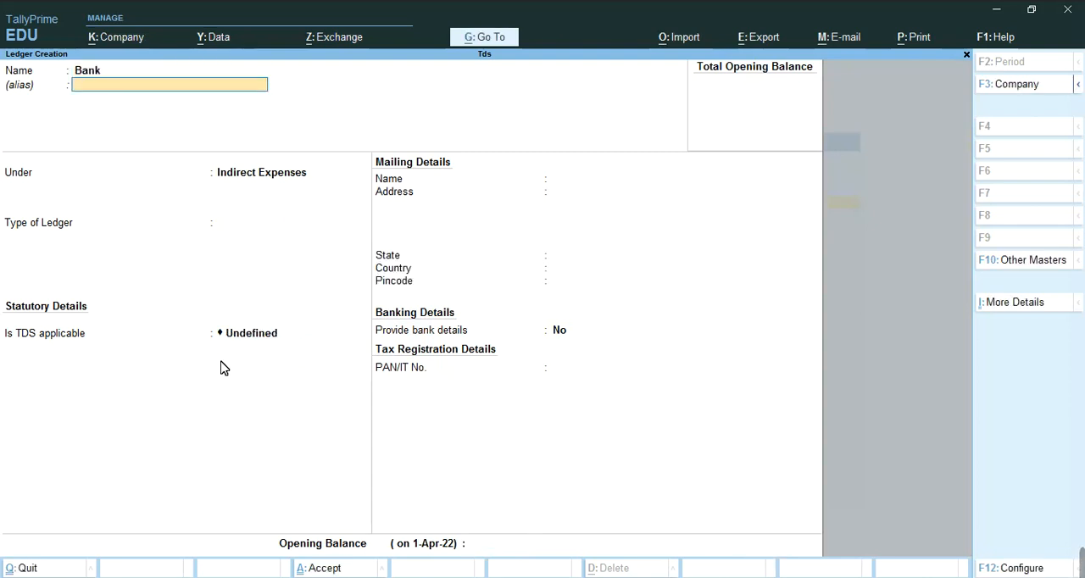
key(Return)
text(Bank)
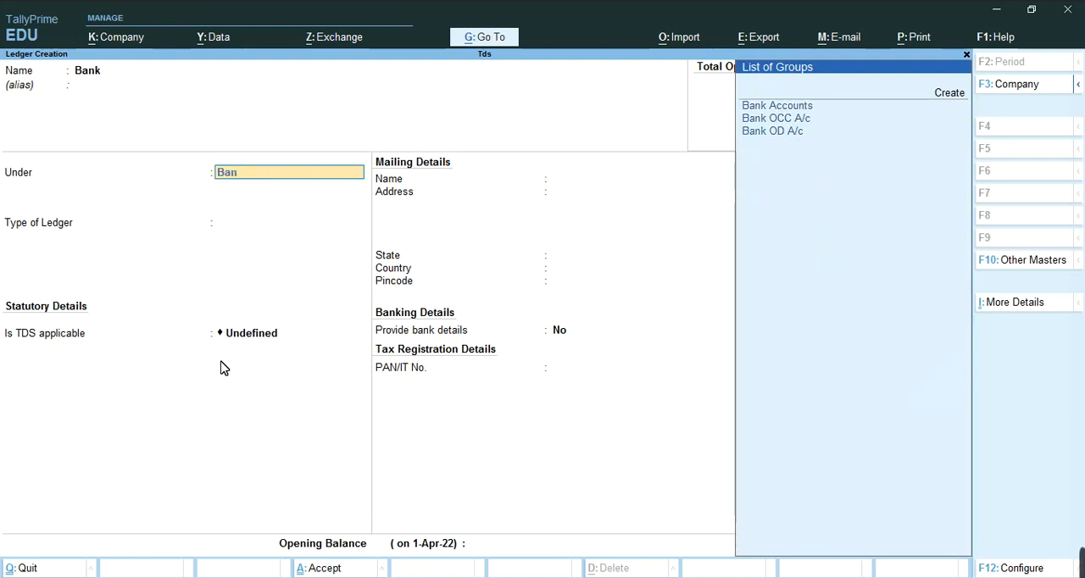
key(Down)
key(Down)
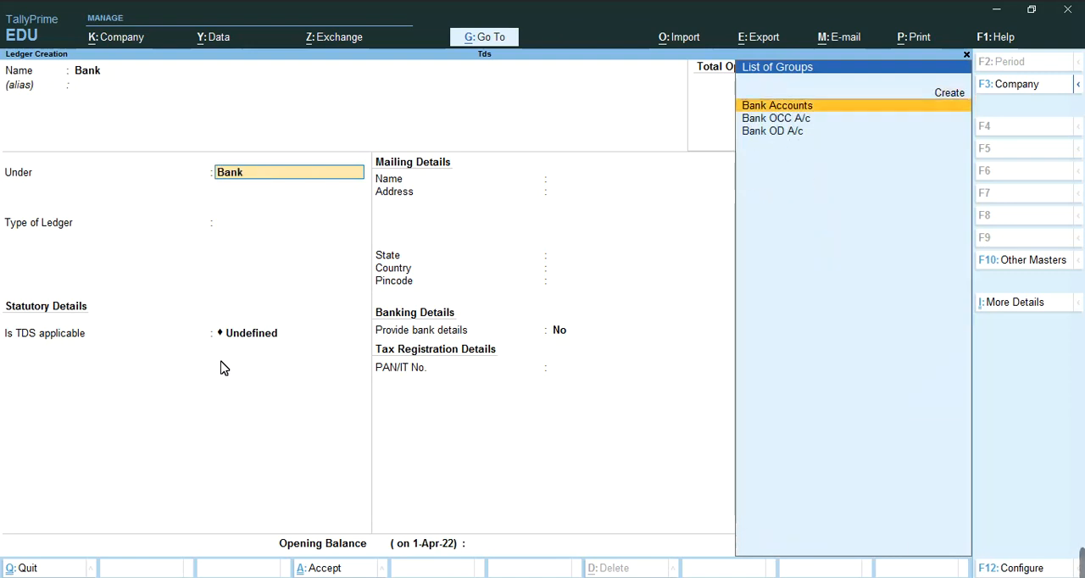
key(Return)
key(Return)
key(Return)
key(Return)
key(Return)
key(Return)
key(Return)
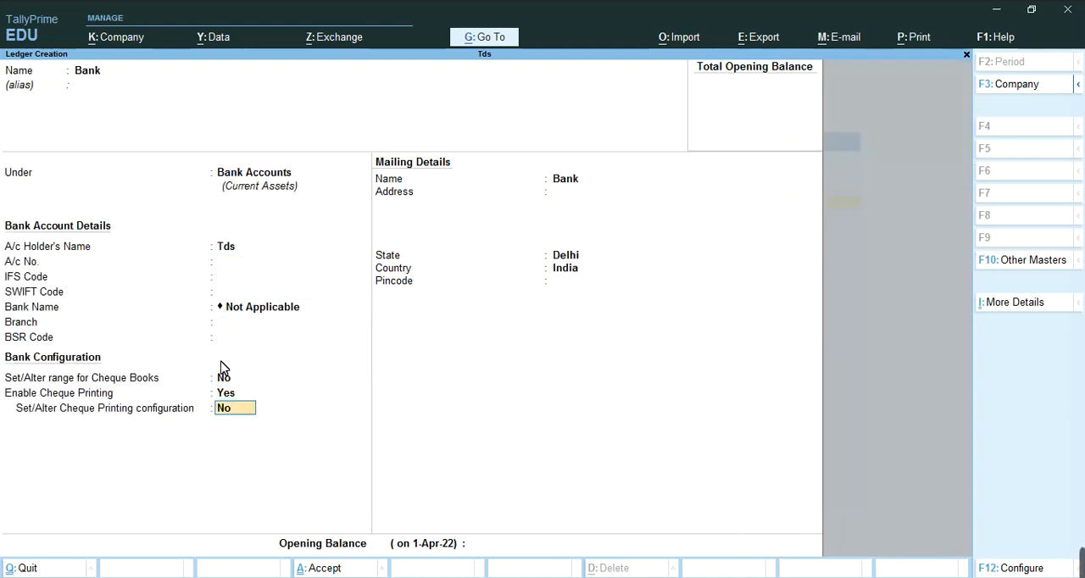
key(Return)
key(Return)
key(Return)
key(Return)
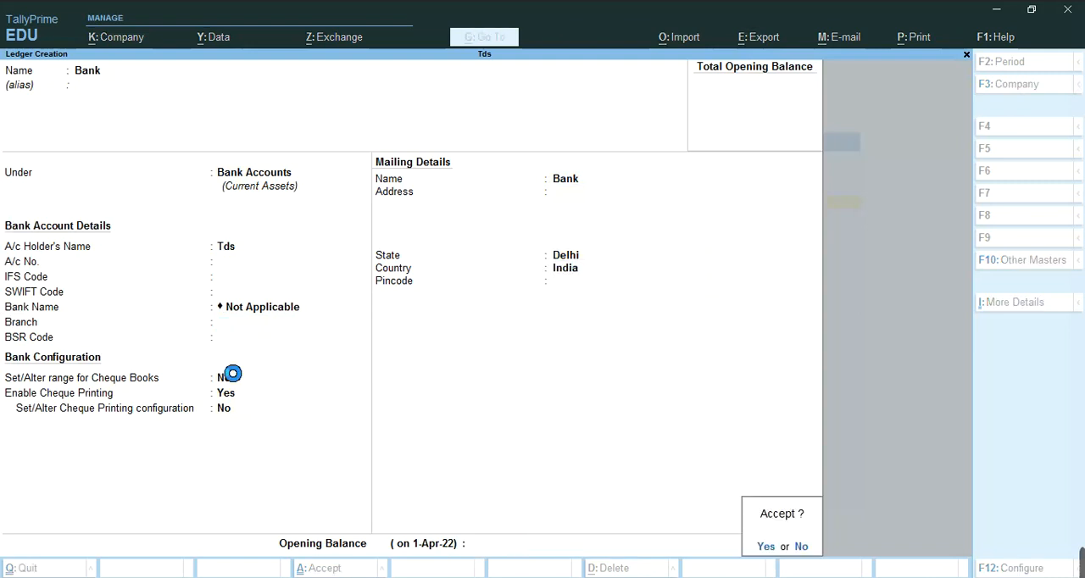
Leave ledger creation and open a new journal voucher
key(Escape)
key(Return)
key(Escape)
key(n)
key(Down)
key(Down)
key(Down)
key(Return)
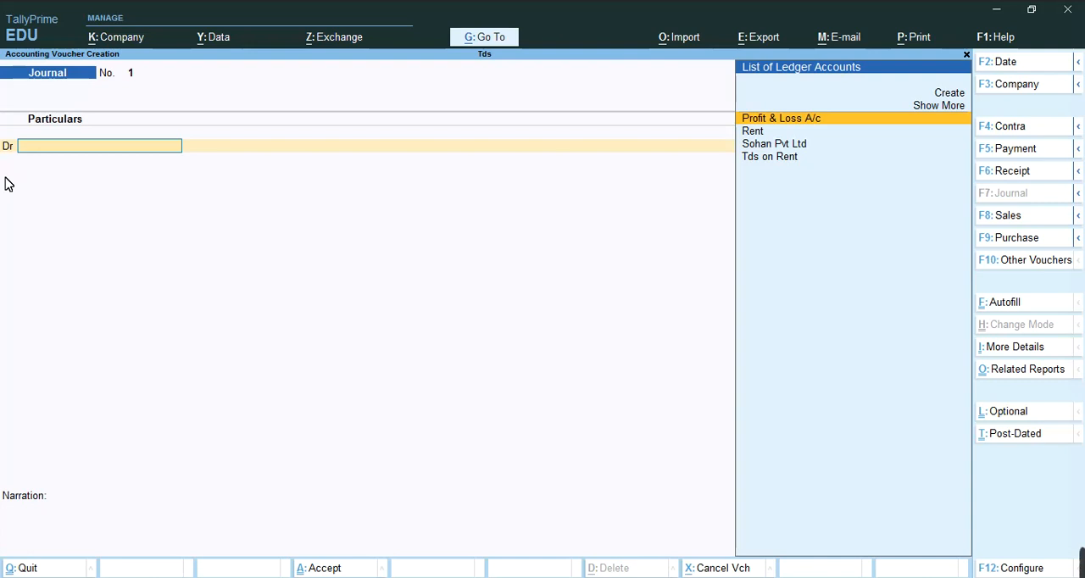
Examine the voucher configuration, from the Cr/Dr option for voucher entry through the bank and TDS details
key(F12)
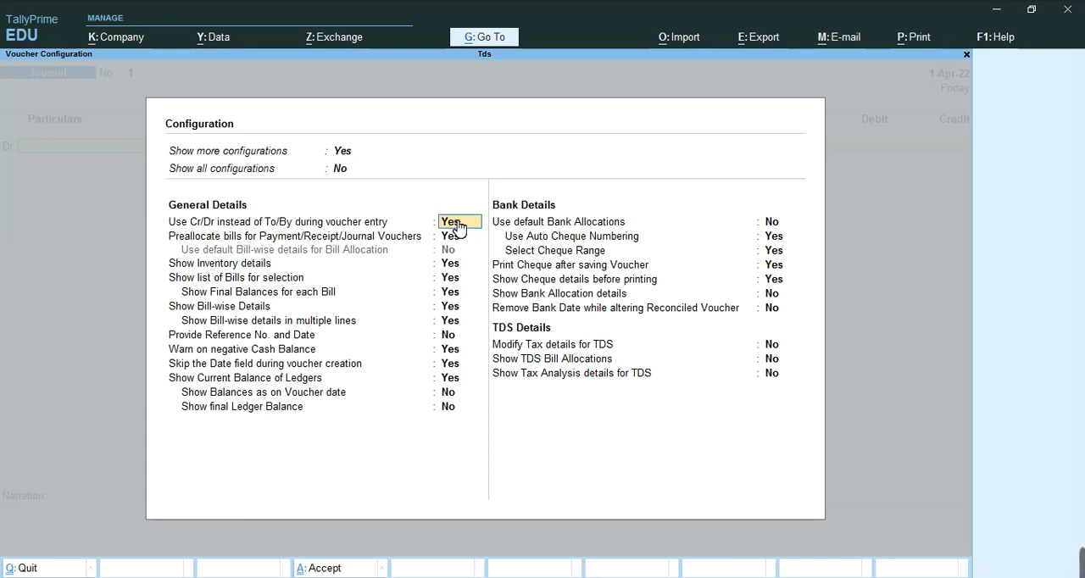
key(Down)
key(Down)
key(Down)
key(Down)
key(Down)
key(Down)
key(Down)
key(Down)
key(Down)
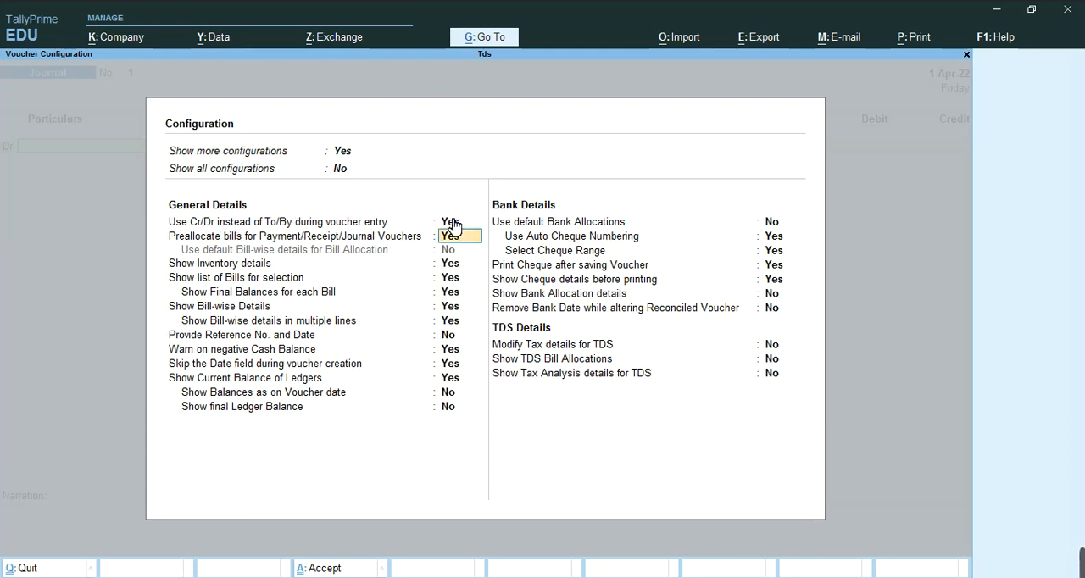
key(Down)
key(Down)
key(Down)
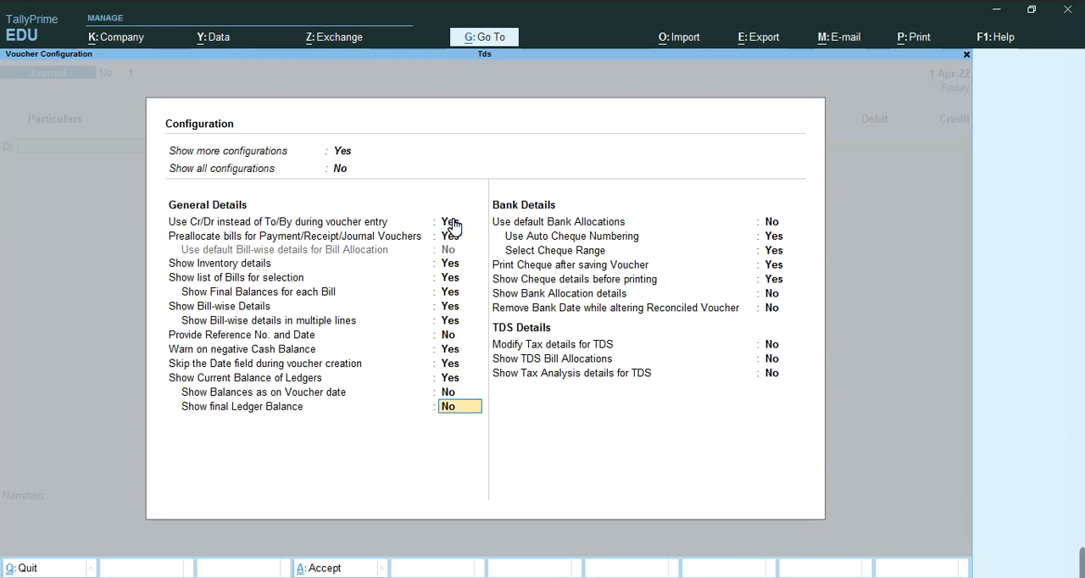
key(Down)
key(Down)
key(Down)
key(Down)
key(Down)
key(Down)
key(Down)
key(Down)
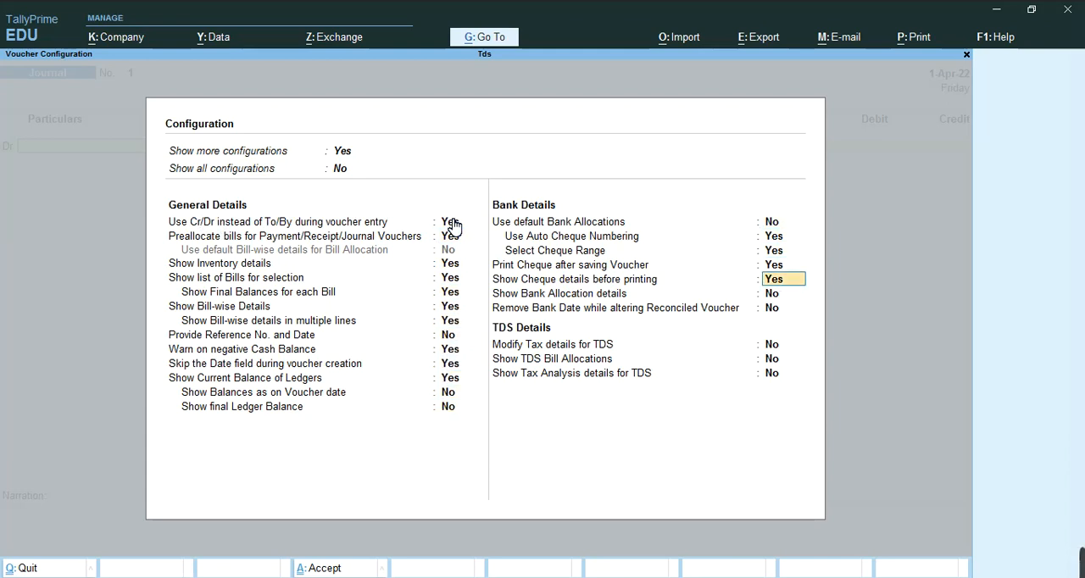
key(Down)
key(Down)
key(Return)
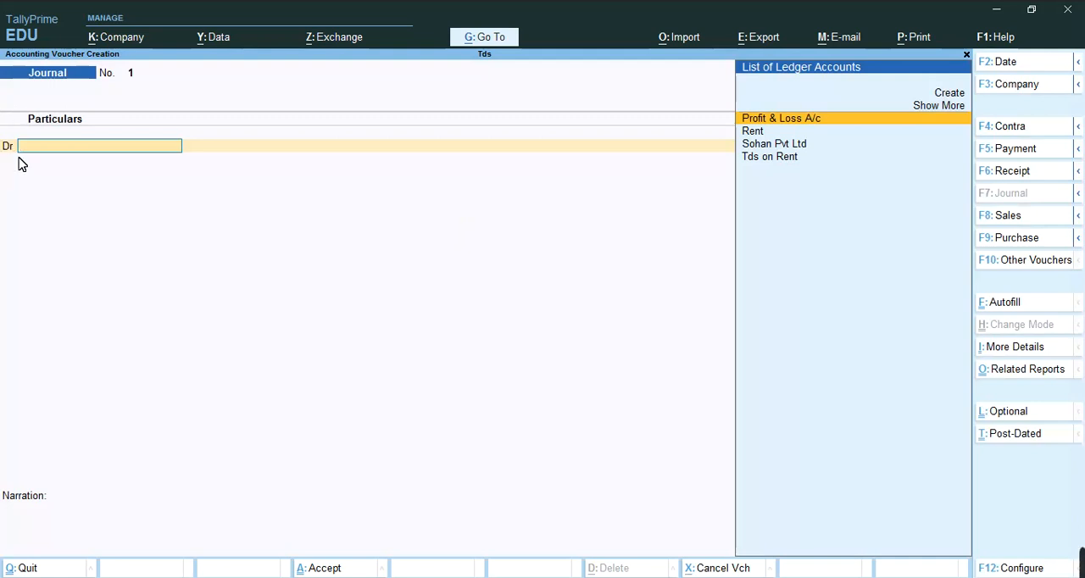
Debit the Rent ledger with 3,00,000 in the journal voucher
key(Down)
key(Return)
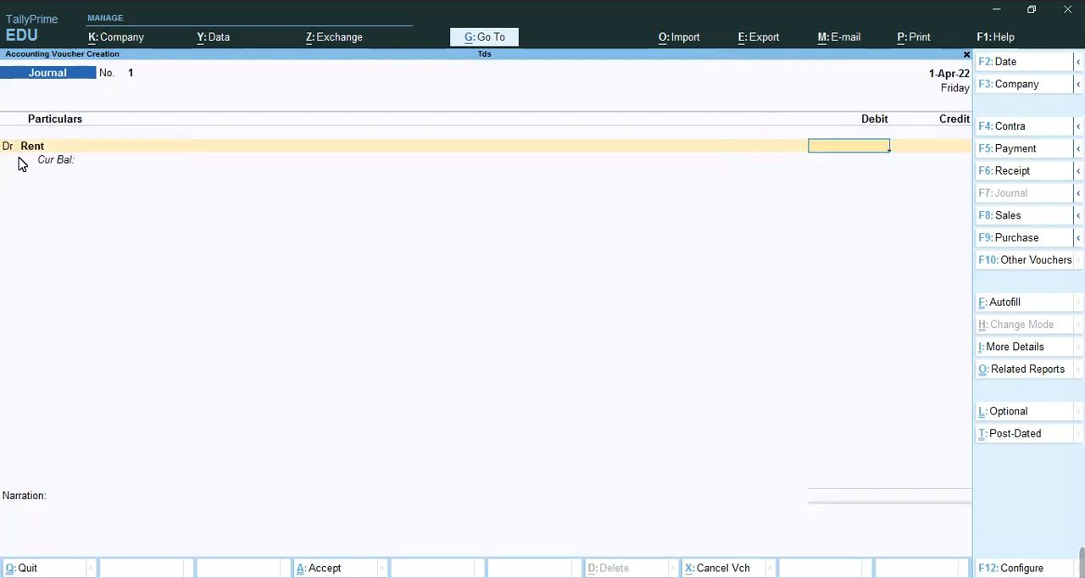
text(3)
text(0)
text(0,00)
text(0000)
key(Return)
key(Return)
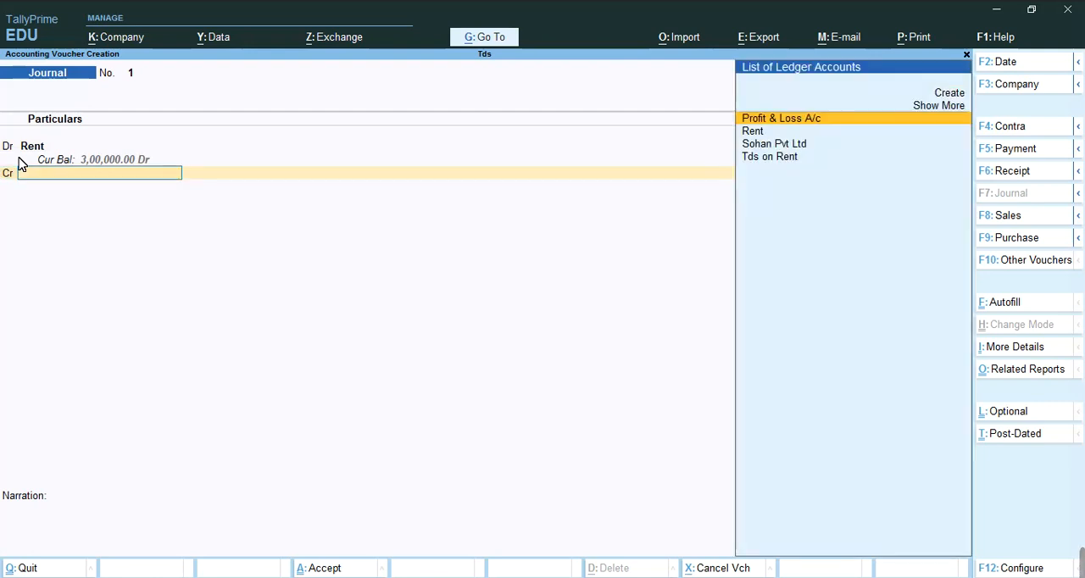
Credit Sohan Pvt Ltd with 2,40,000, allocating New Ref 1 as 3,00,000 Cr and 60,000 Dr in the bill-wise details
key(Down)
key(Down)
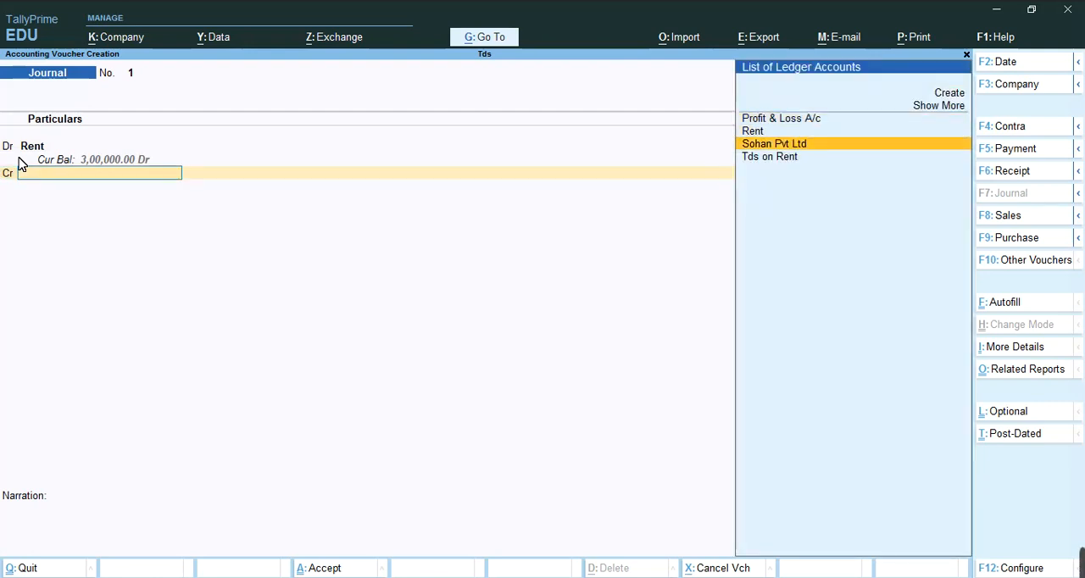
key(Return)
key(Return)
key(Return)
key(Return)
key(Return)
key(Return)
key(Return)
key(Return)
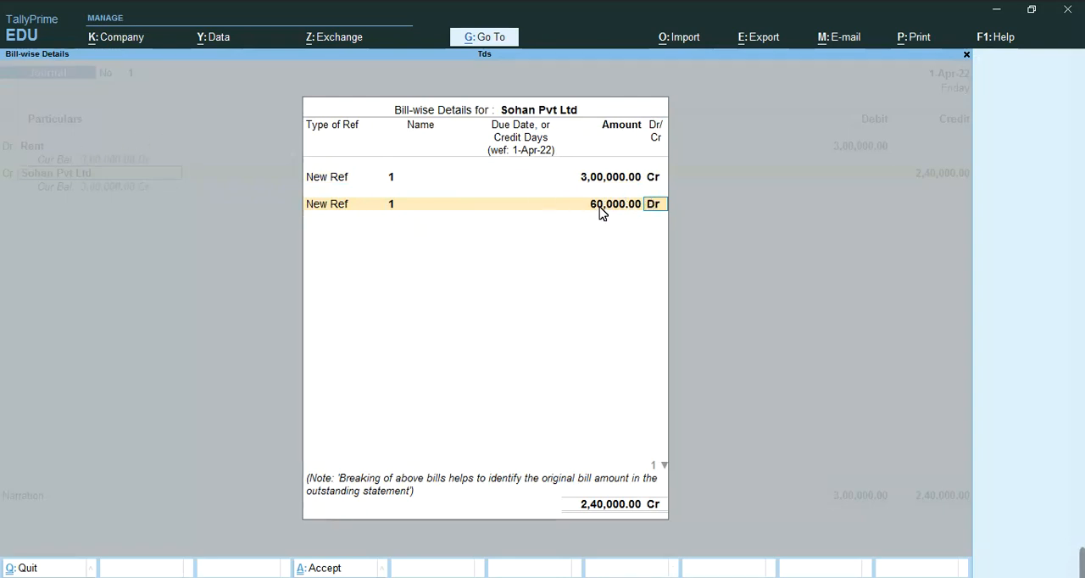
key(Return)
key(Return)
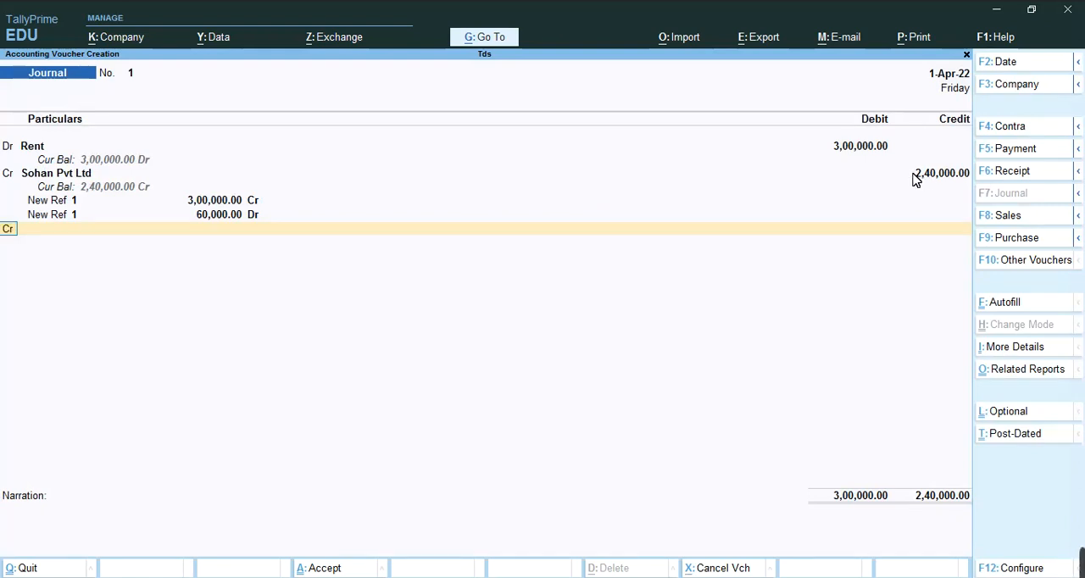
Credit the Tds on Rent ledger with 60,000 and move on to the voucher's narration
key(Return)
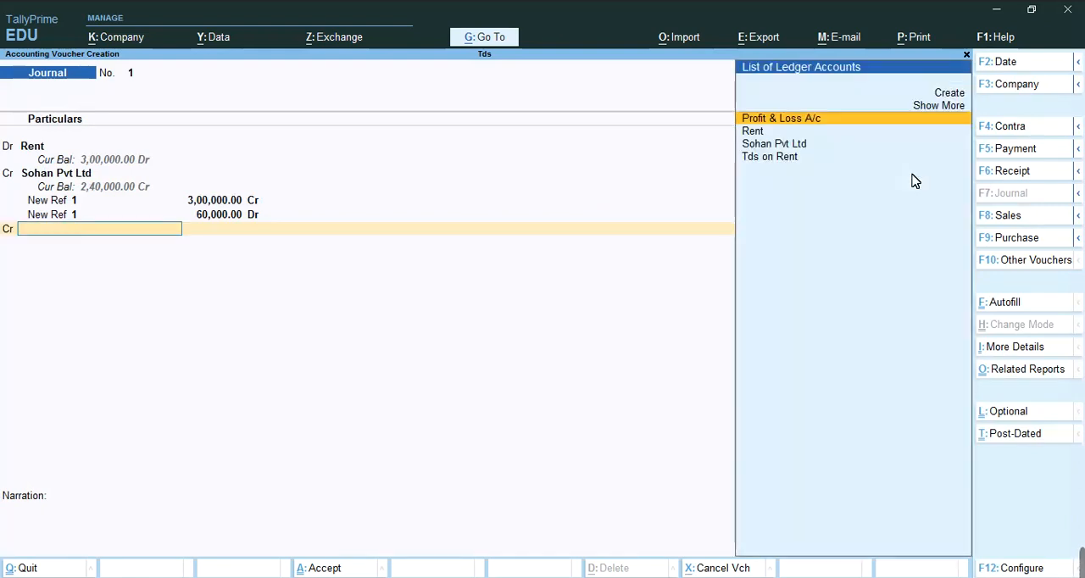
key(Down)
key(Down)
key(Down)
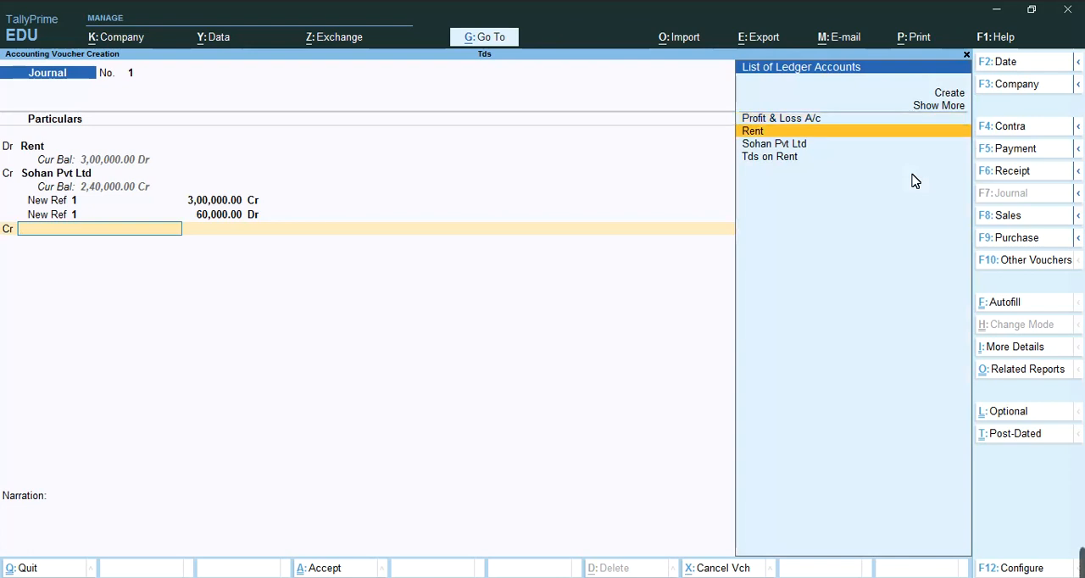
key(Return)
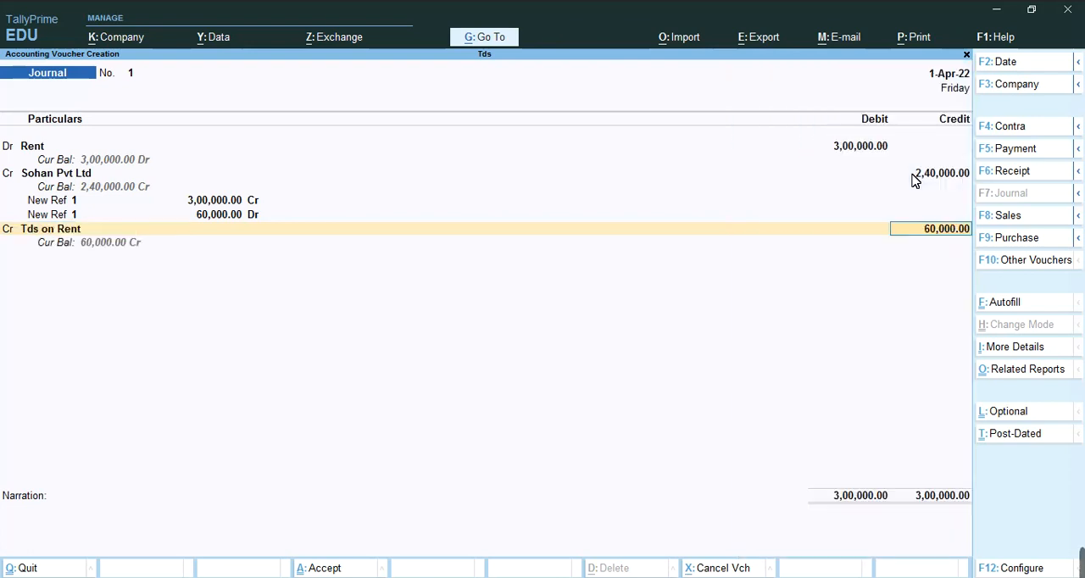
key(Return)
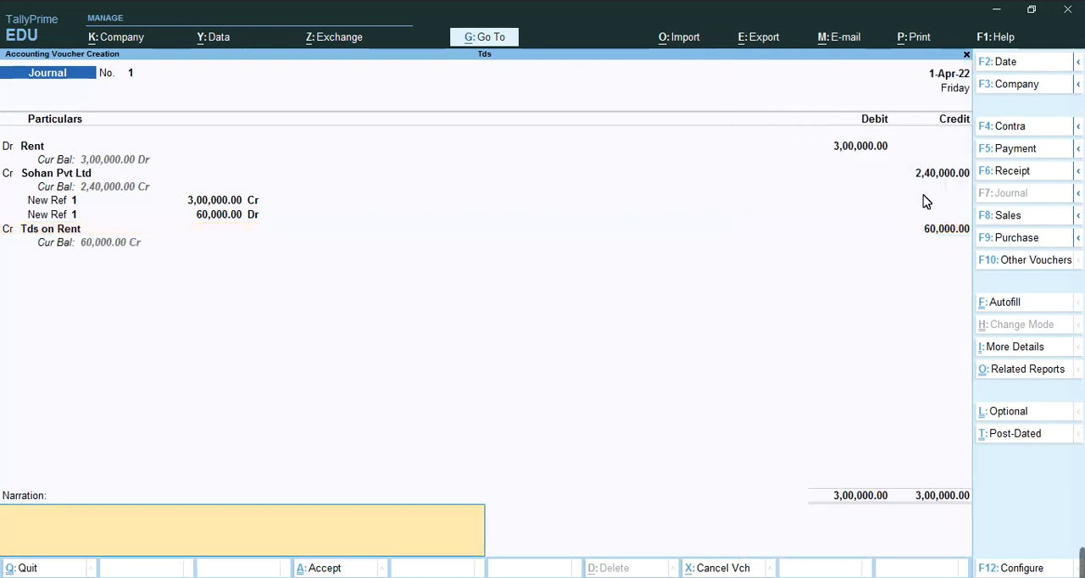
Save the journal voucher without a narration and switch to payment voucher entry
key(Return)
key(Return)
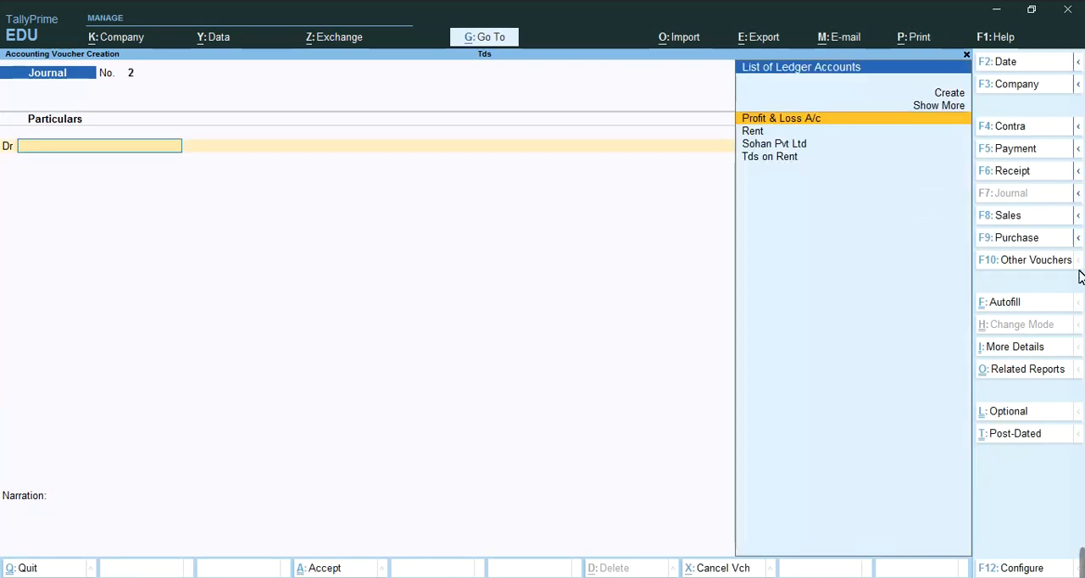
click(1014, 149)
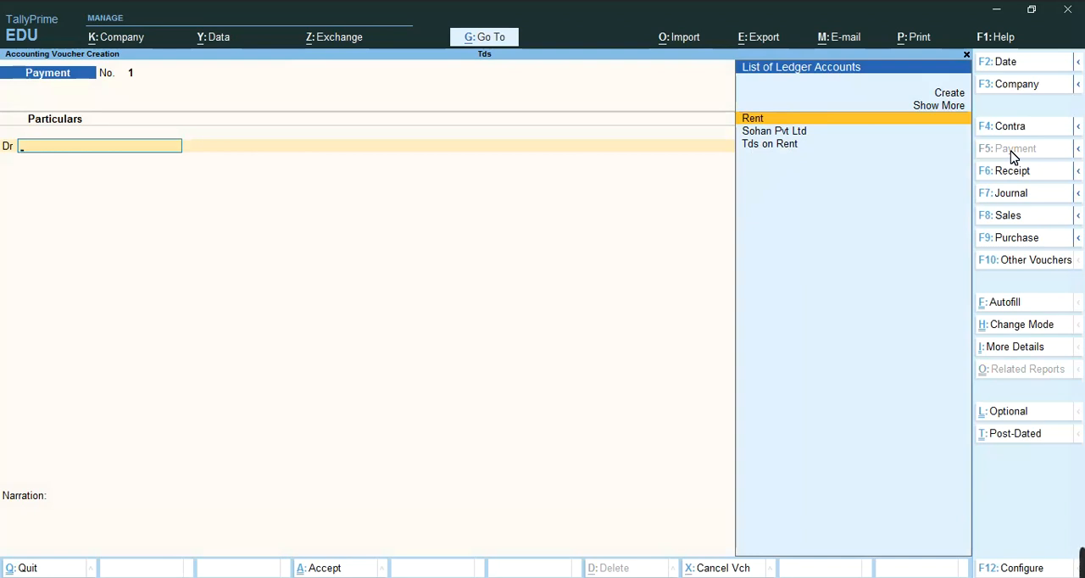
Debit Sohan Pvt Ltd with 2,40,000 in the payment voucher, allocated as Agst Ref to bill 1
key(Down)
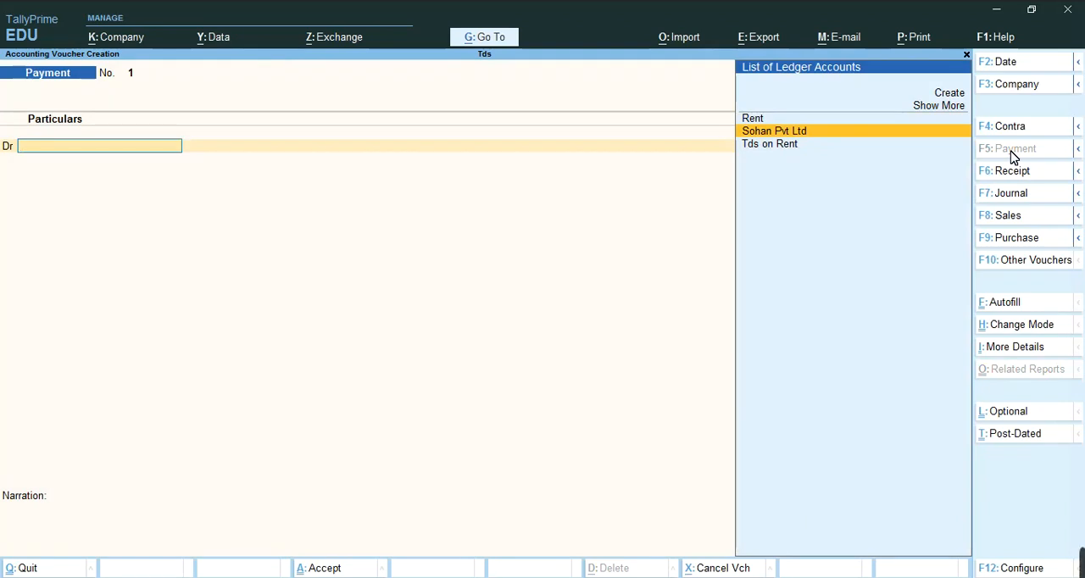
key(Return)
key(Return)
key(Return)
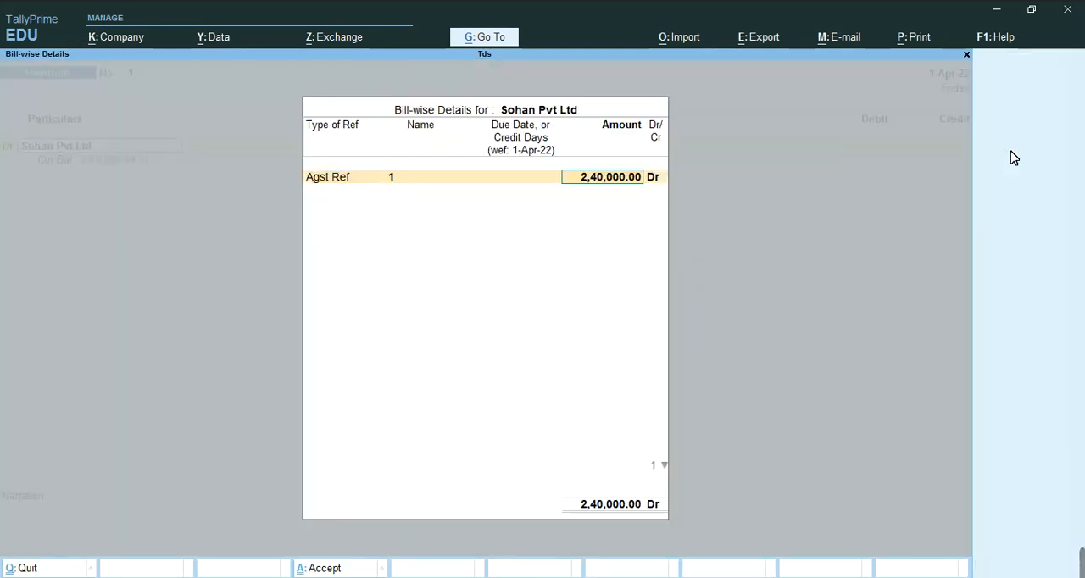
key(Return)
key(Return)
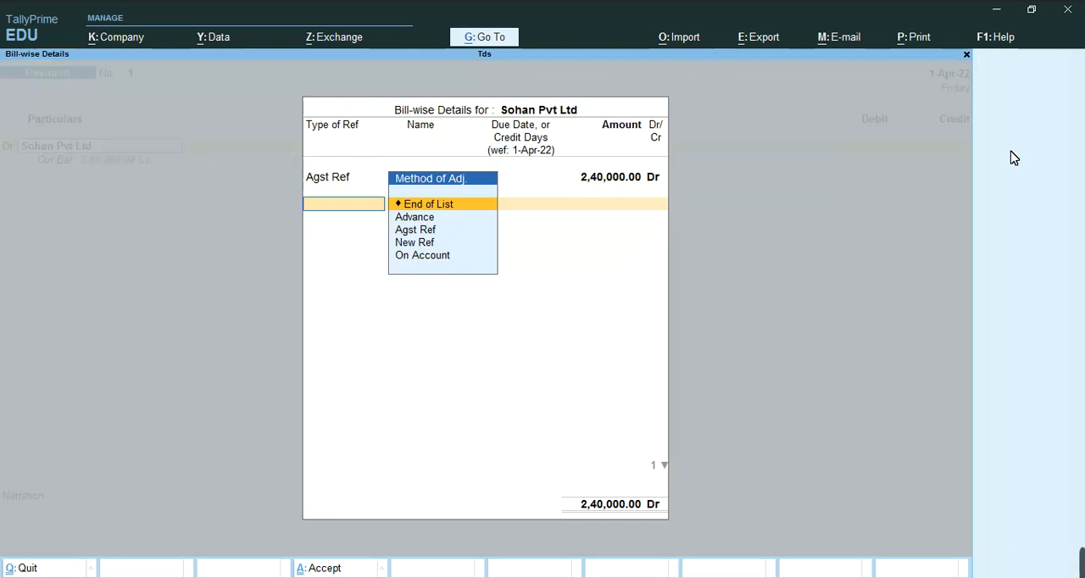
key(Return)
Credit the Bank ledger with 2,40,000 as a Cheque transaction and save the payment voucher without a narration
text(B)
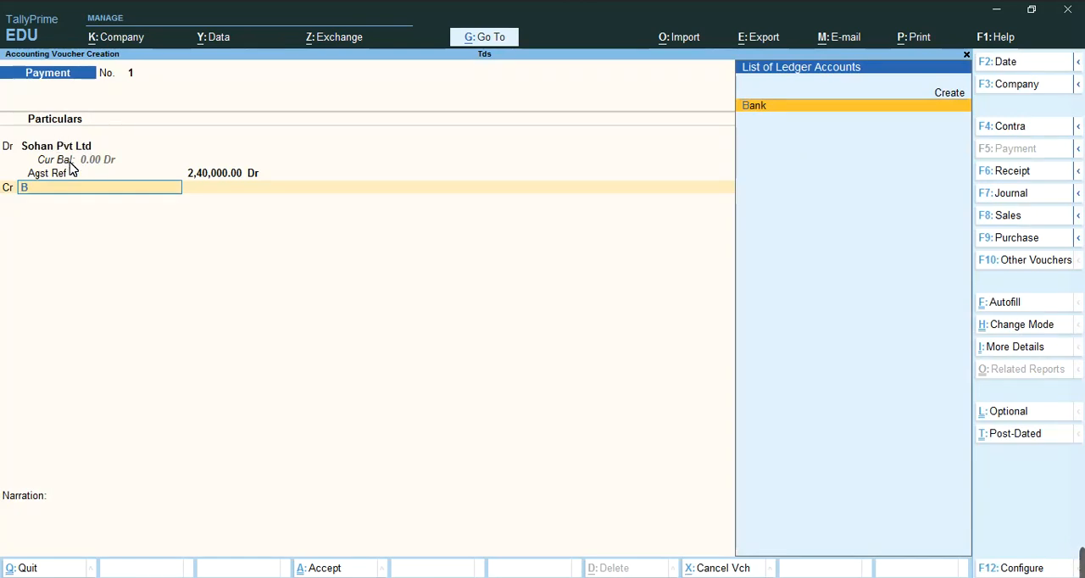
key(Return)
key(Return)
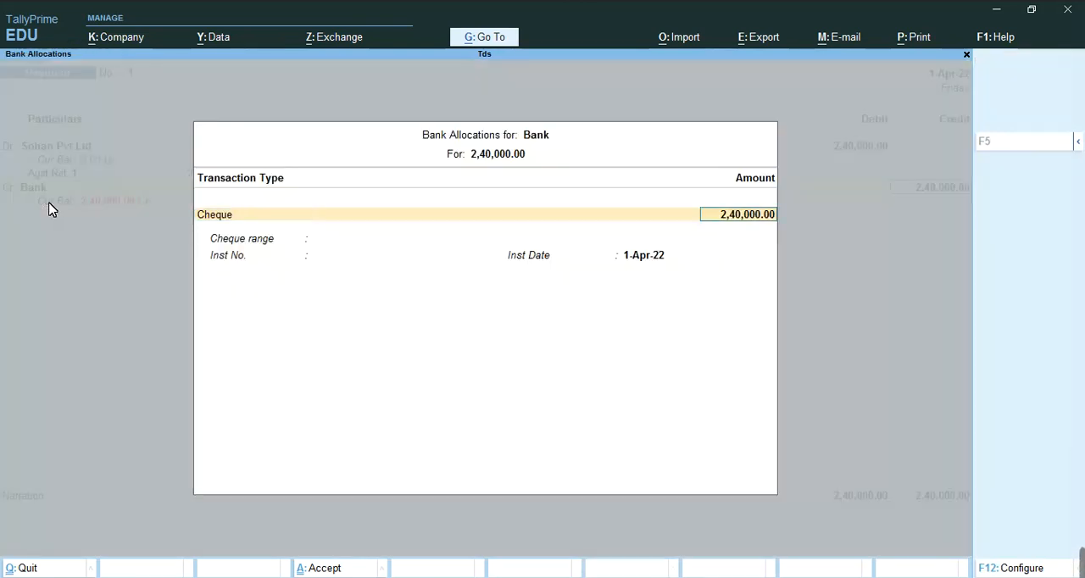
key(Return)
key(Return)
key(Return)
key(Return)
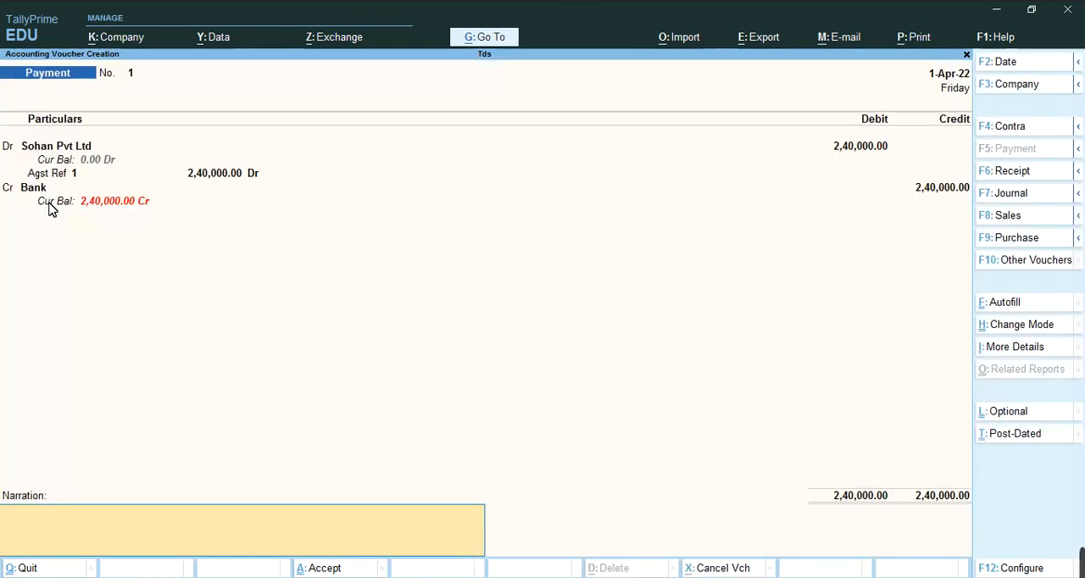
key(Return)
Debit Tds on Rent with 60,000 in a new payment voucher, against reference Jrnl / 1 / 3 for Rent of Land Building Or Furniture
key(Return)
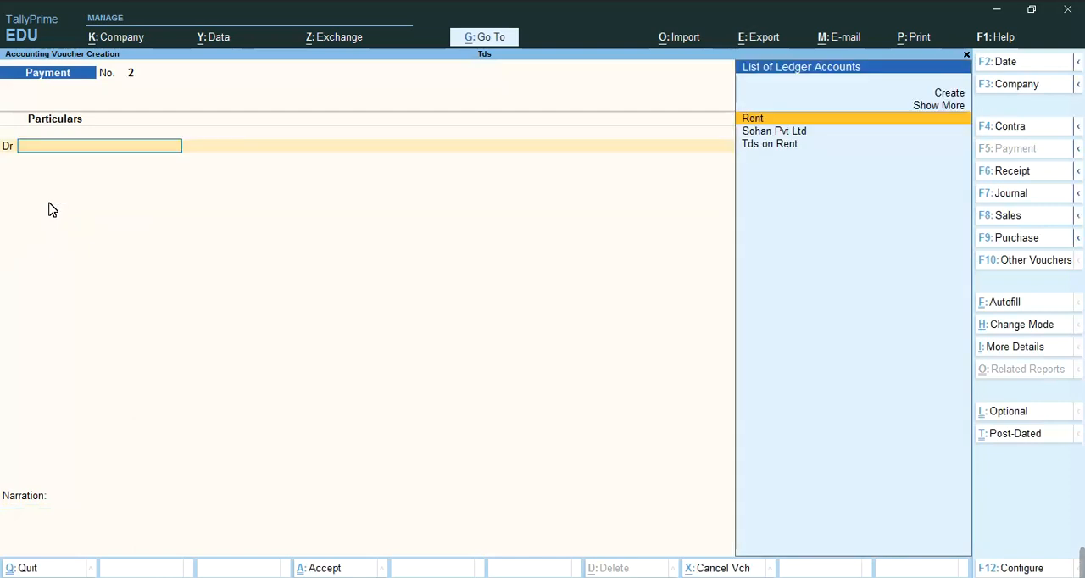
key(Down)
key(Down)
key(Return)
key(Return)
key(Return)
key(Return)
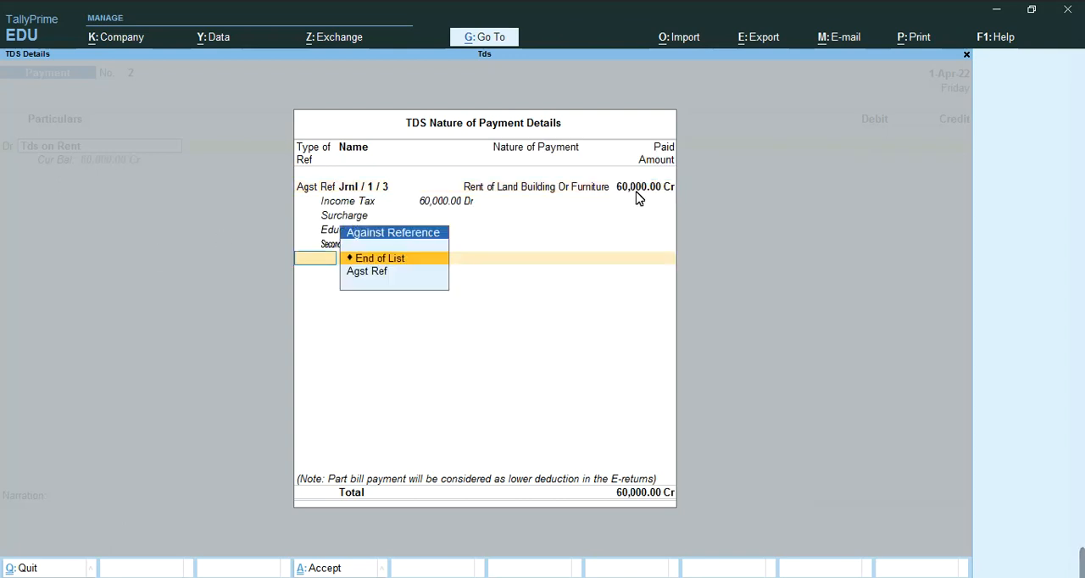
key(Return)
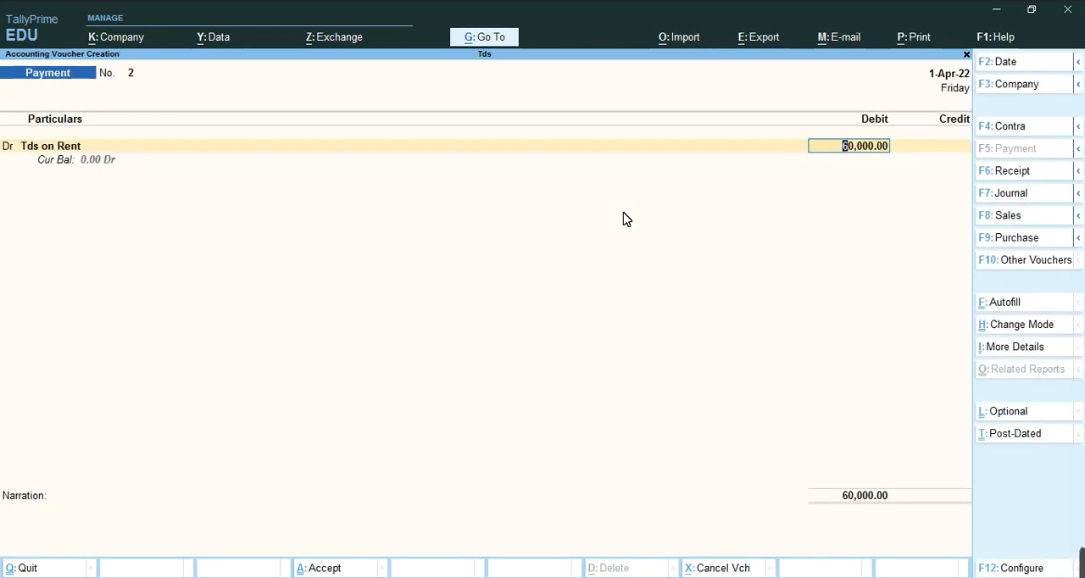
key(Return)
Credit the Bank ledger with 60,000, keep the default bank allocation, and save the TDS payment voucher
text(B)
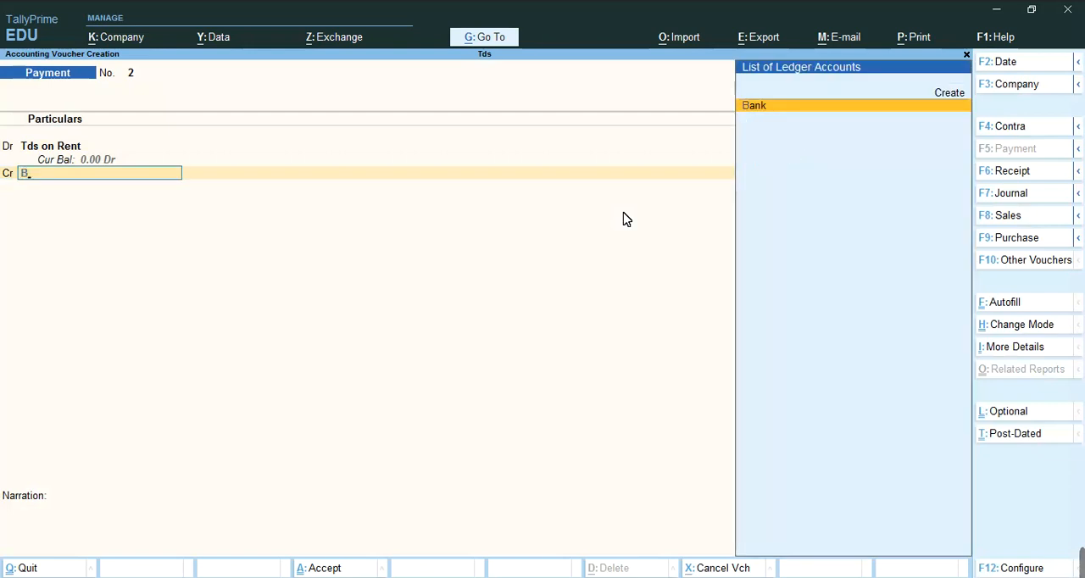
key(Return)
key(Return)
key(Return)
key(Return)
key(Return)
key(Return)
key(Return)
key(Return)
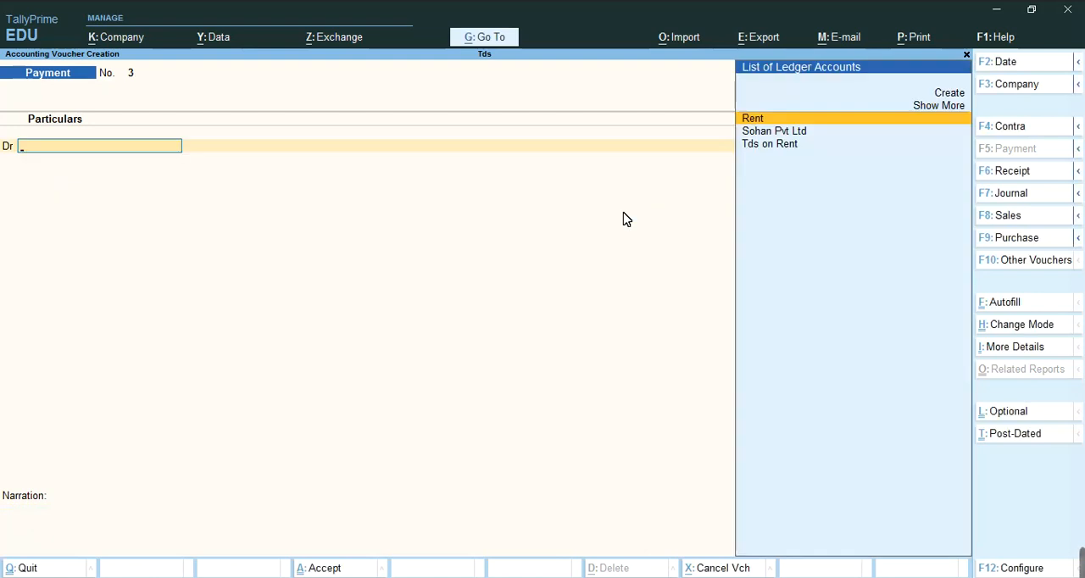
Leave voucher entry and review the Rent journal voucher's entries from the Day Book, leaving the voucher unaltered
key(Escape)
key(y)
key(Down)
key(Down)
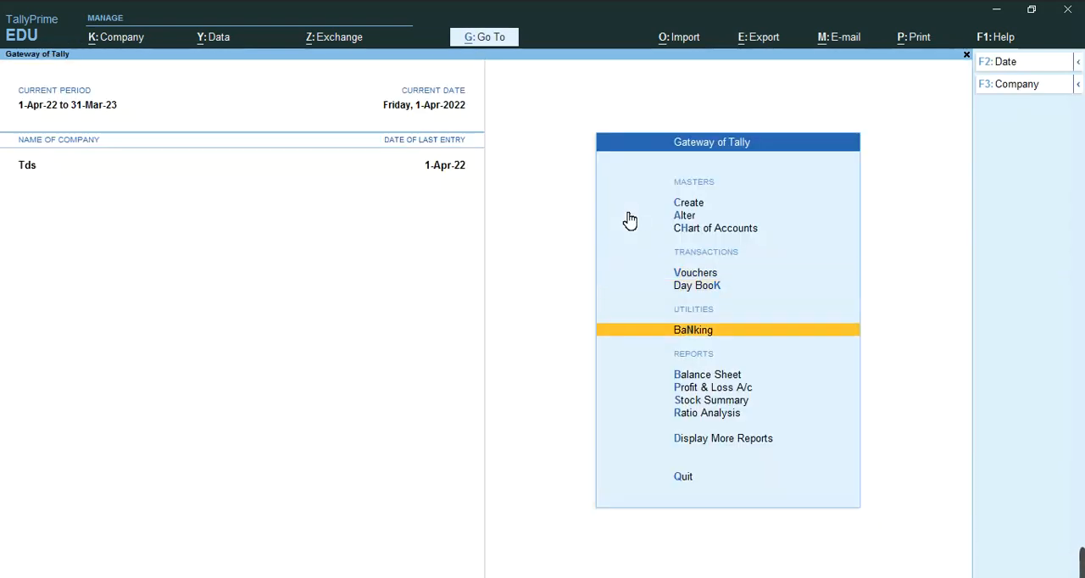
key(Up)
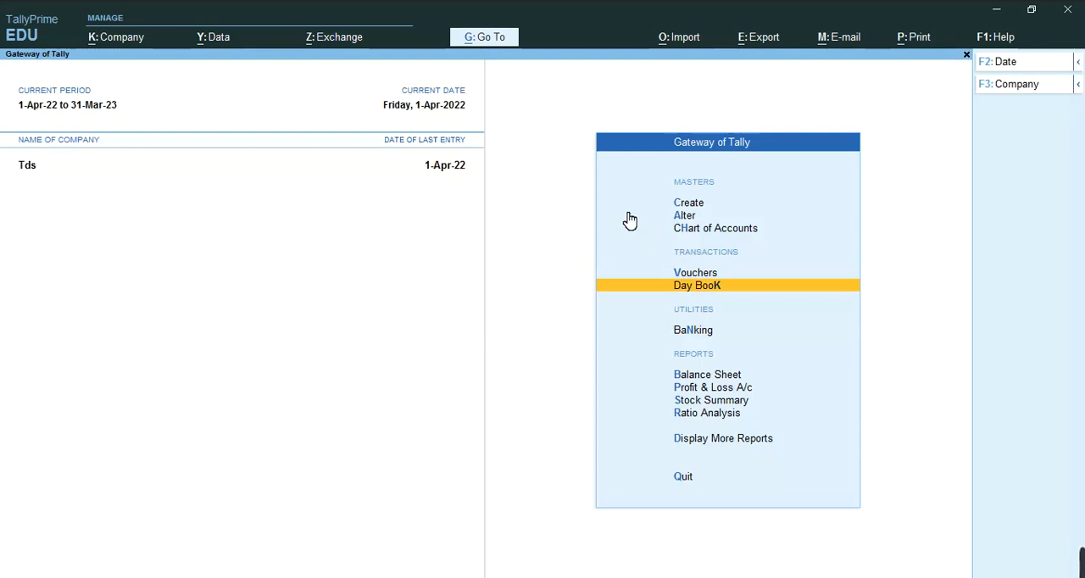
key(Return)
key(Down)
key(Down)
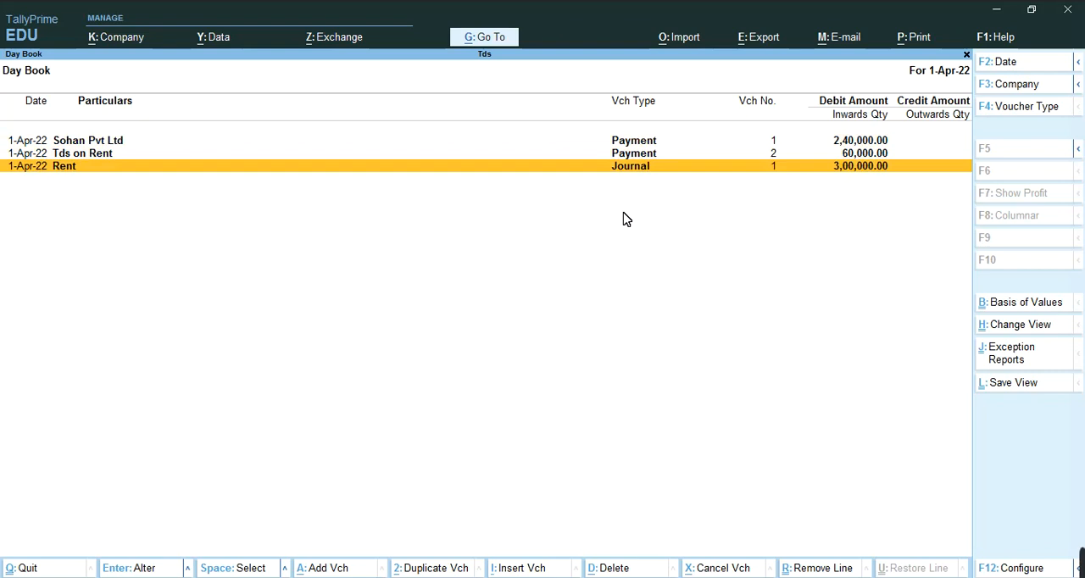
key(Return)
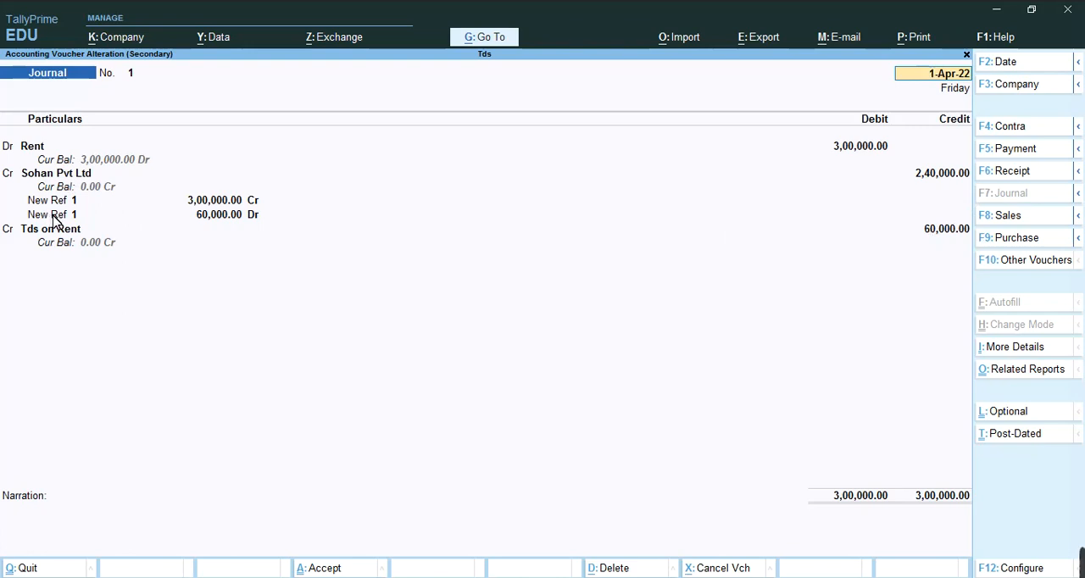
key(Escape)
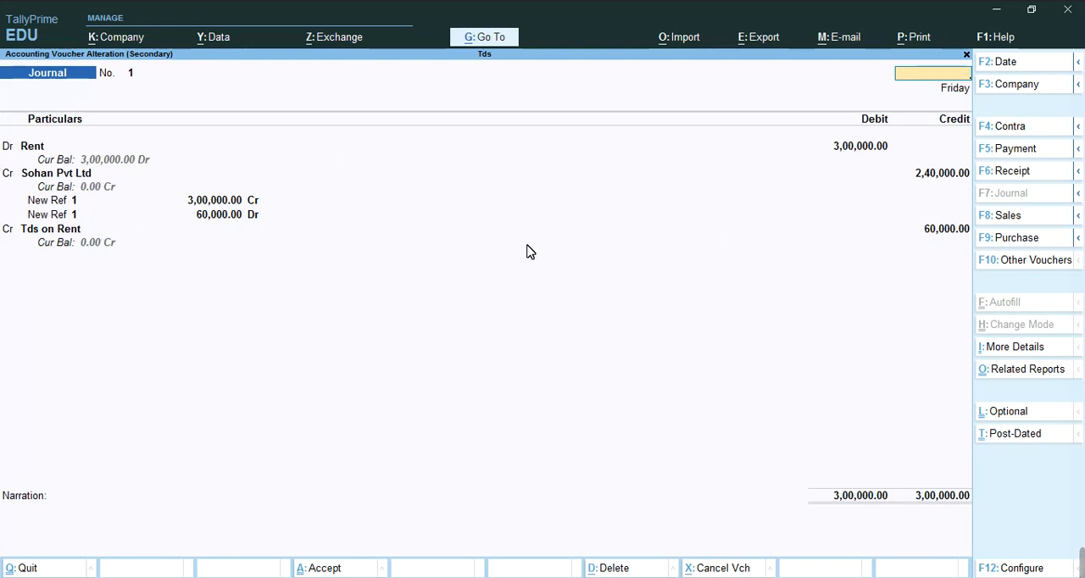
key(Escape)
key(Escape)
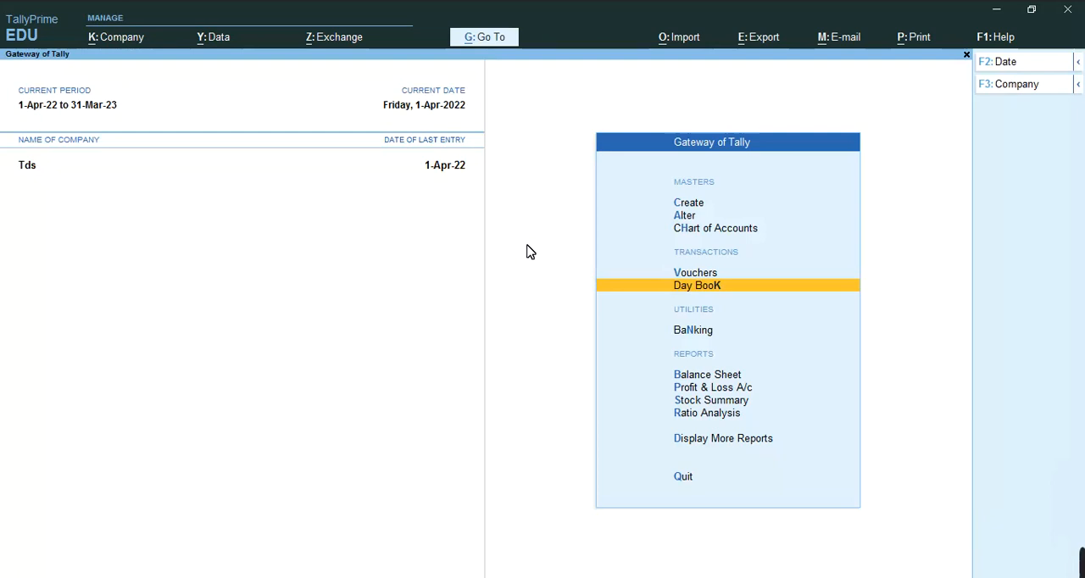
Review the Sohan Pvt Ltd payment voucher from the Day Book and close it without changes
key(Return)
key(Down)
key(Up)
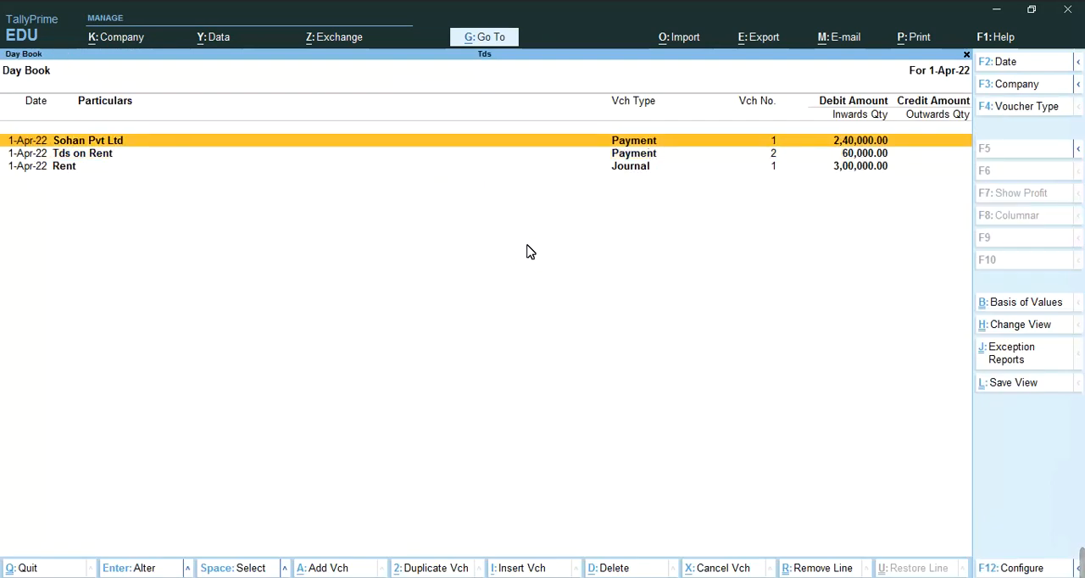
key(Return)
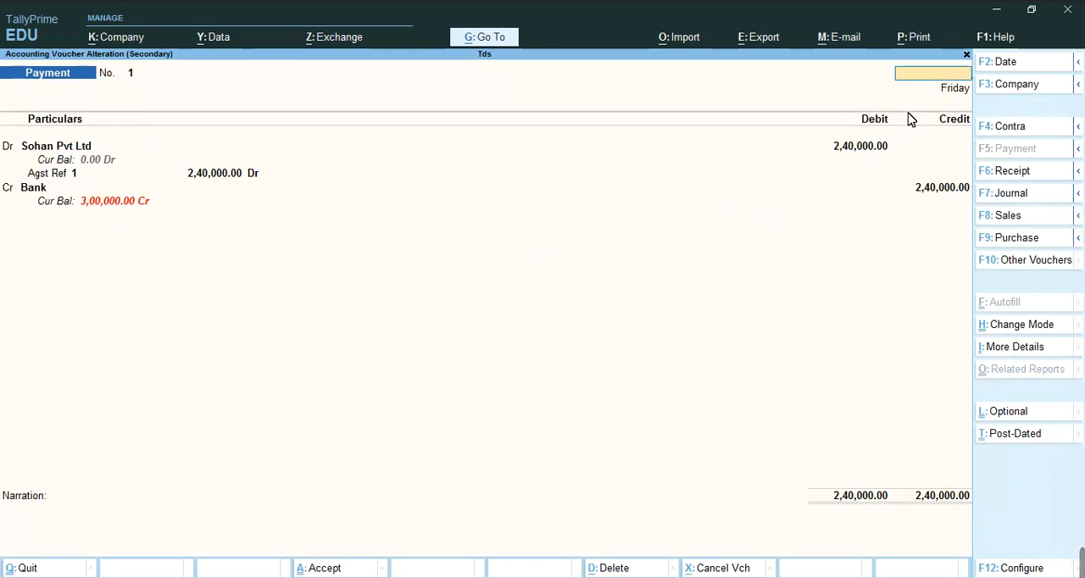
key(Escape)
key(y)
Review the Tds on Rent payment voucher from the Day Book and close it without changes
key(Down)
key(Up)
key(Return)
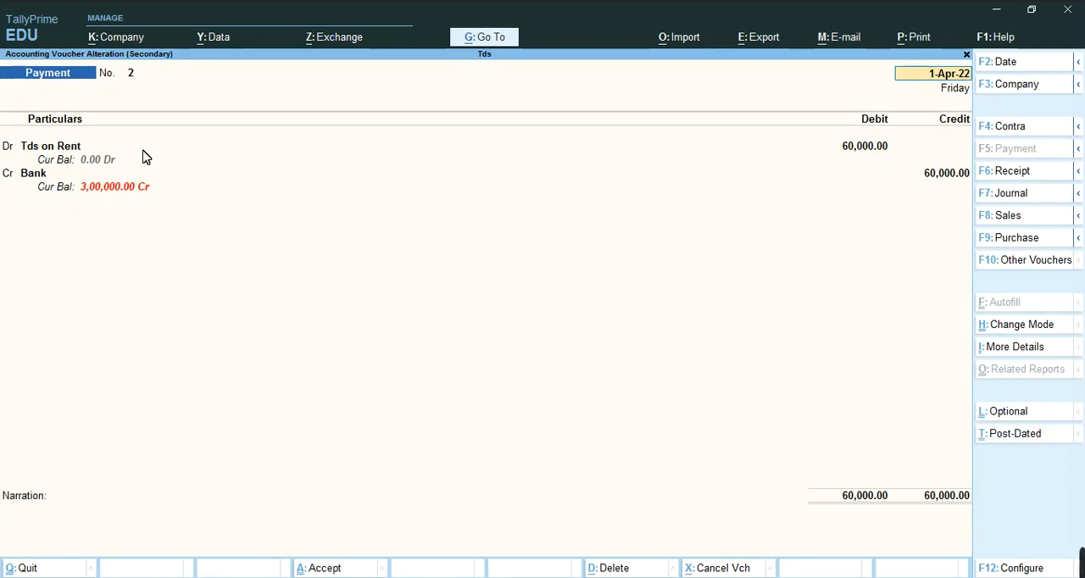
key(Escape)
key(y)
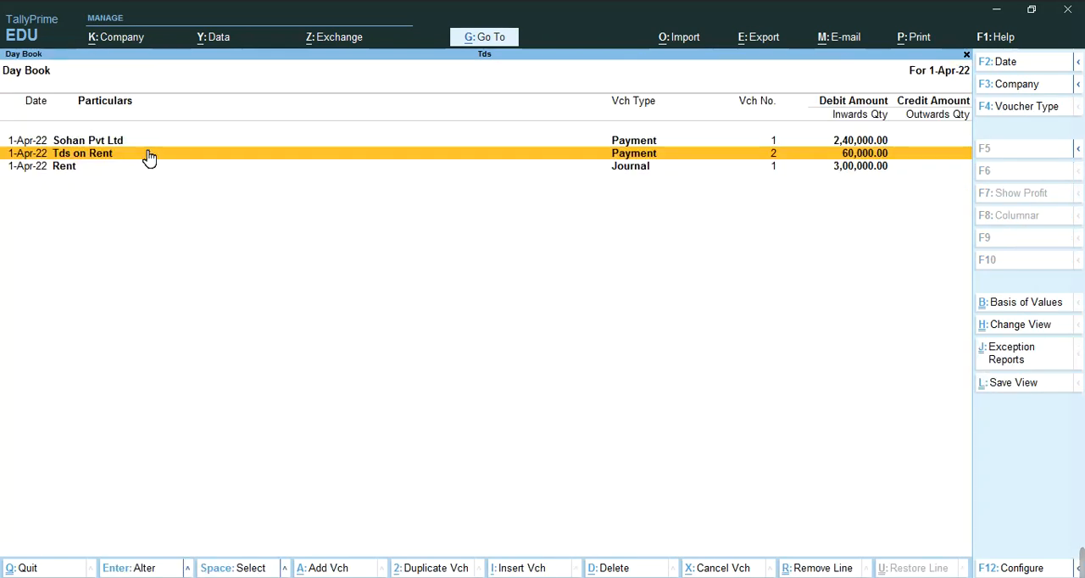